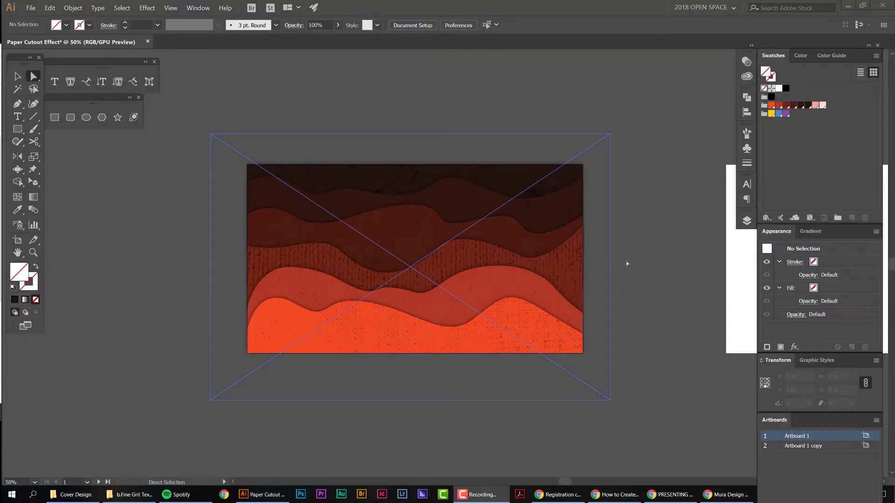
Draw a wavy Pen path across the blank artboard, from about Y 887 pt on its left edge to Y 515 pt on its right edge.
scroll(630, 258, up, 1)
drag(636, 236, 685, 250)
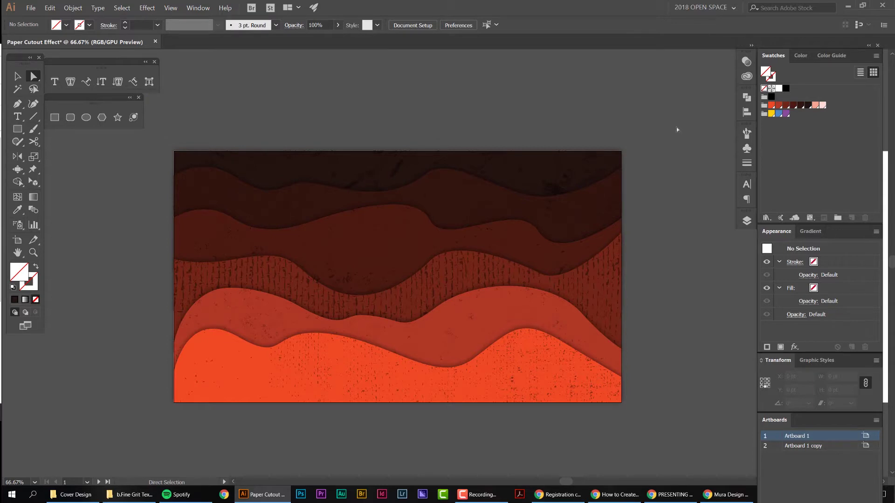
drag(689, 183, 309, 180)
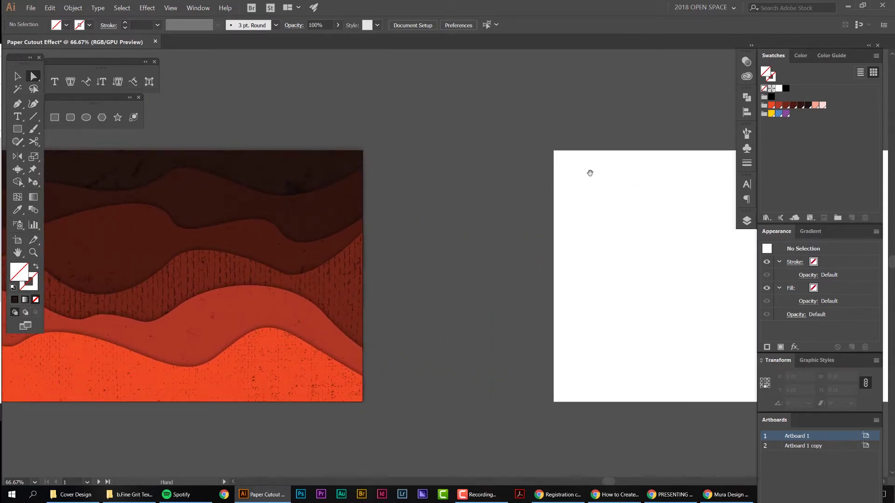
drag(624, 159, 357, 162)
drag(584, 145, 499, 143)
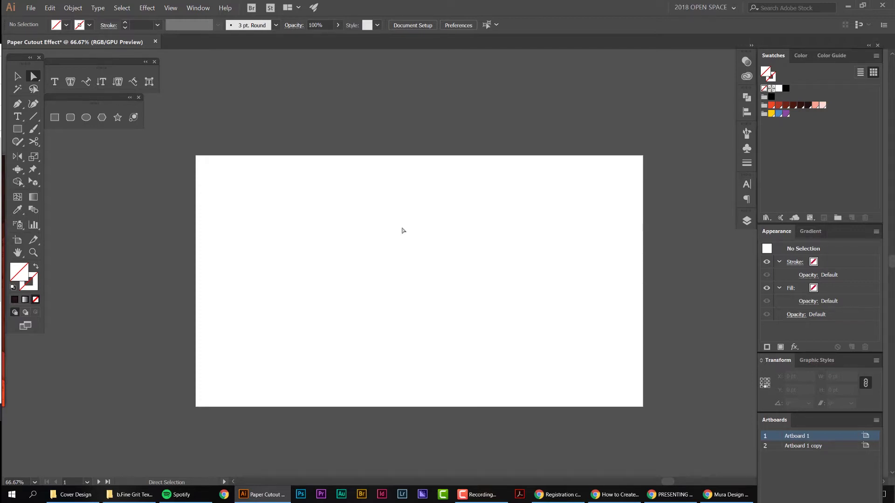
key(p)
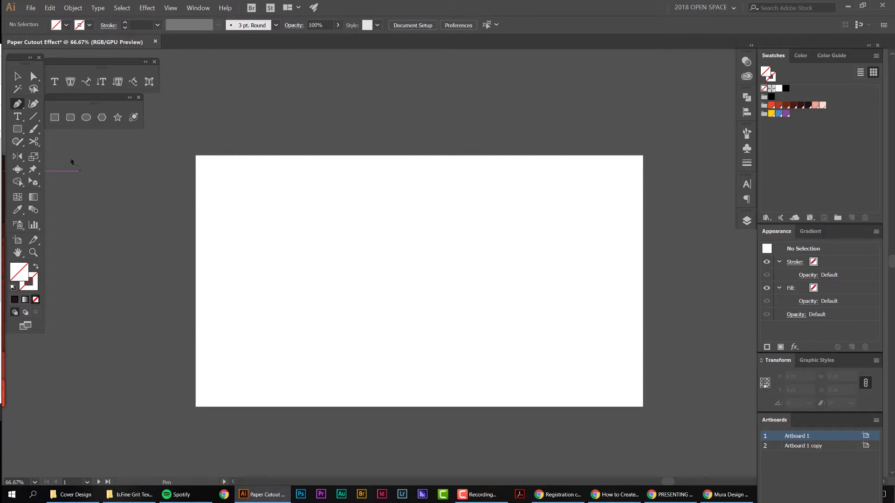
click(24, 99)
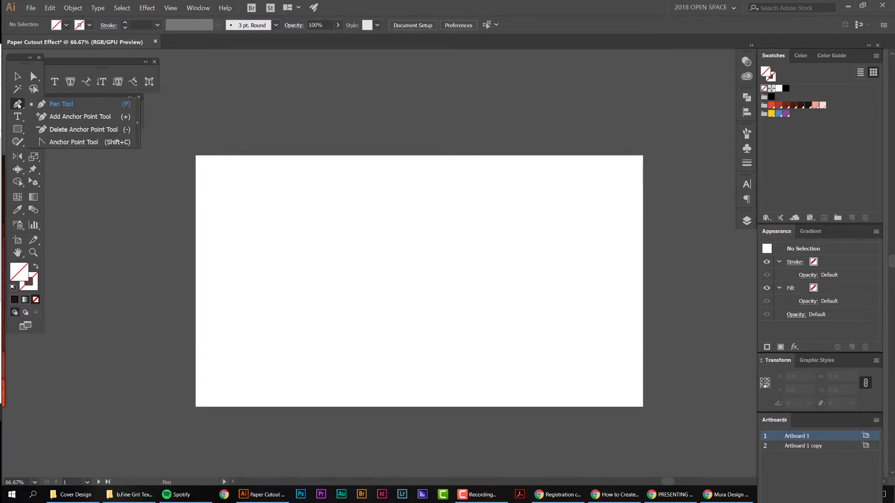
scroll(186, 362, up, 1)
drag(328, 330, 225, 326)
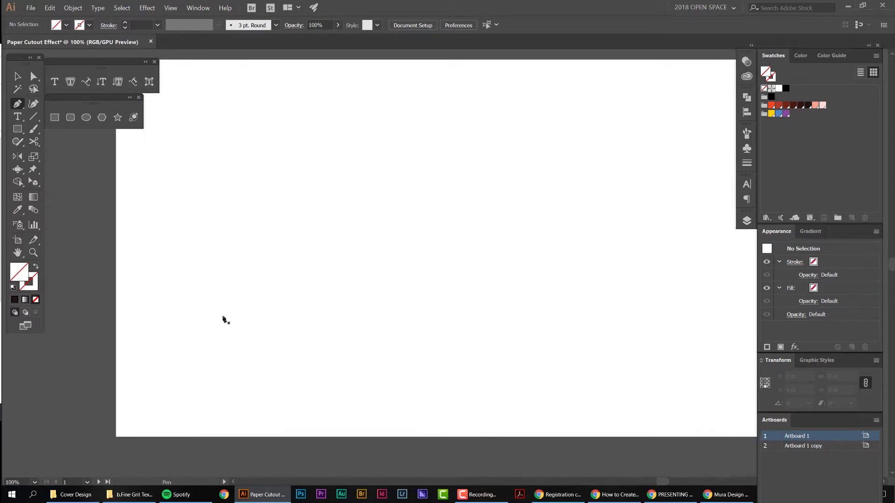
click(116, 372)
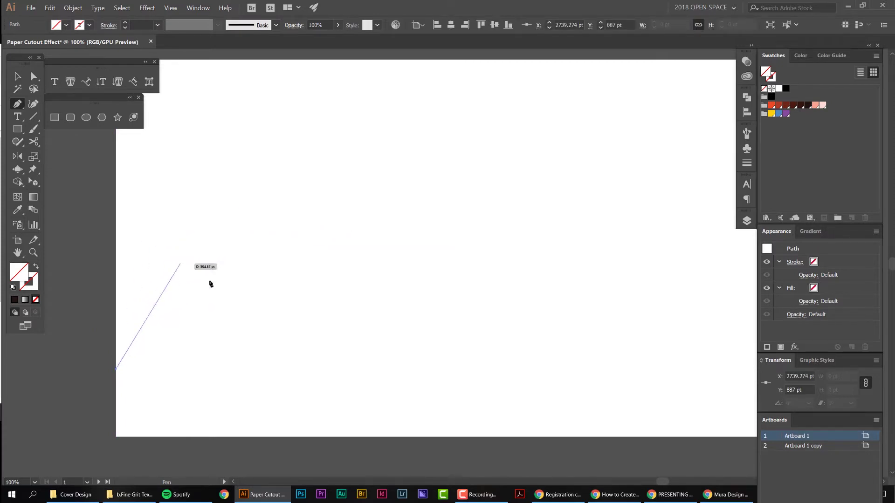
drag(234, 295, 323, 324)
drag(506, 264, 577, 292)
drag(571, 355, 450, 348)
drag(583, 267, 566, 252)
click(667, 232)
Close the wavy path through the artboard's bottom-right and bottom-left corners back to its starting point.
scroll(657, 233, up, 3)
scroll(565, 253, up, 2)
scroll(568, 254, down, 3)
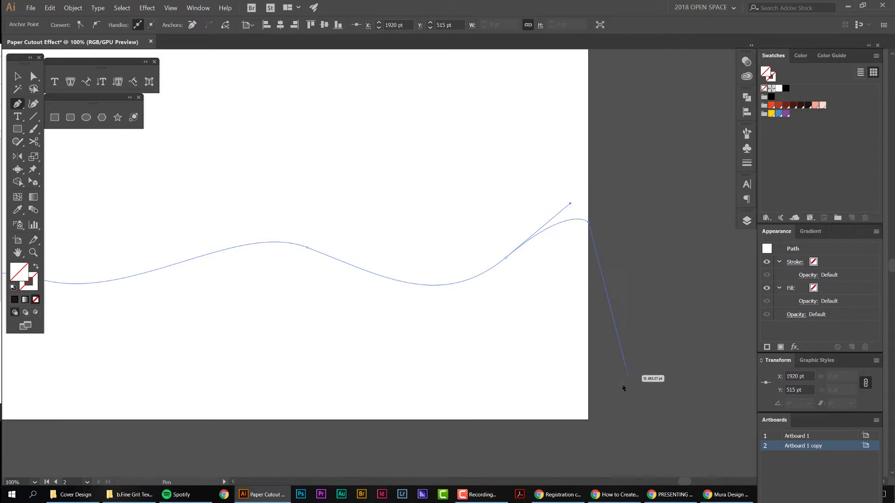
click(590, 422)
scroll(431, 404, down, 4)
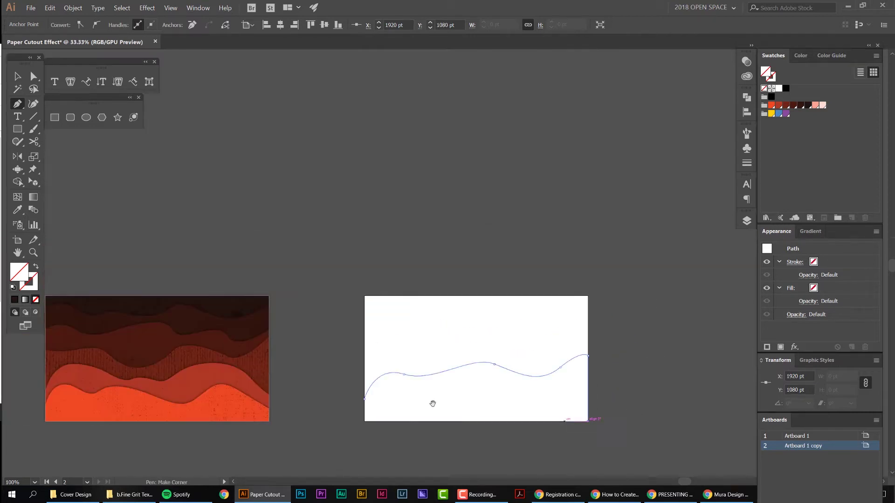
scroll(320, 422, up, 3)
click(318, 416)
click(318, 371)
drag(390, 361, 308, 331)
Fill the closed wavy shape with the bright orange-red swatch.
key(v)
click(409, 238)
drag(668, 222, 553, 206)
key(ctrl+a)
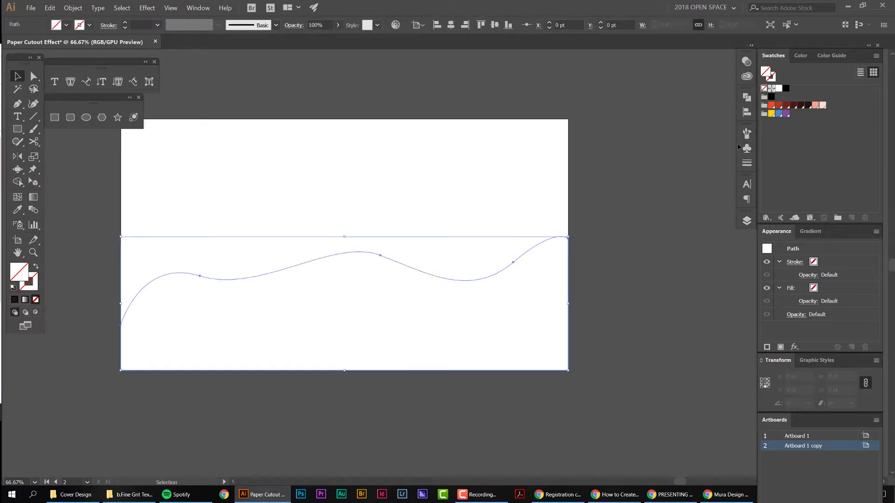
click(771, 105)
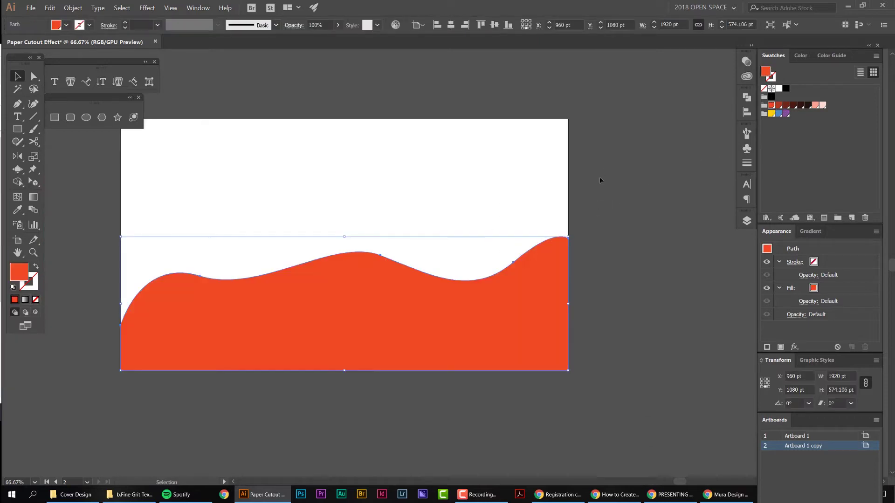
click(631, 199)
scroll(572, 372, up, 4)
drag(551, 349, 507, 336)
key(ctrl+z)
scroll(590, 298, down, 2)
key(a)
drag(572, 327, 638, 414)
scroll(632, 378, down, 5)
click(625, 266)
key(ctrl+z)
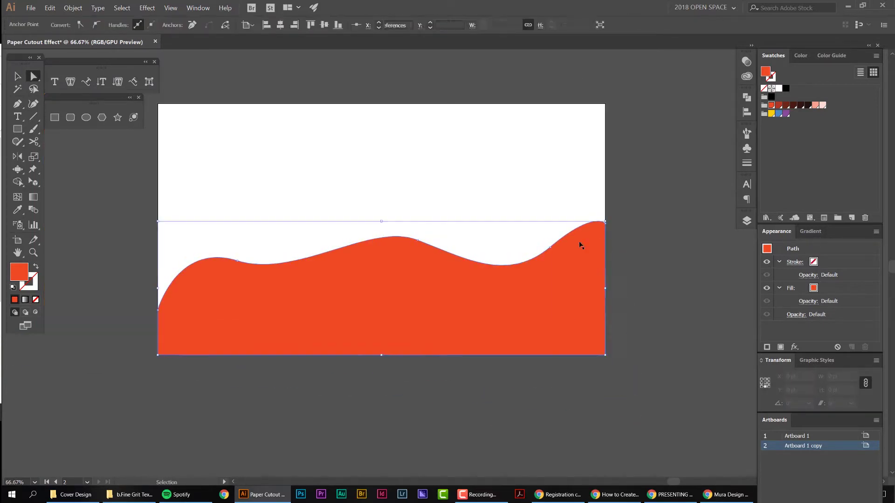
click(445, 192)
Lower the top of the orange-red shape so it is about 457 pt tall, keeping its base on the artboard's bottom edge.
key(v)
click(444, 254)
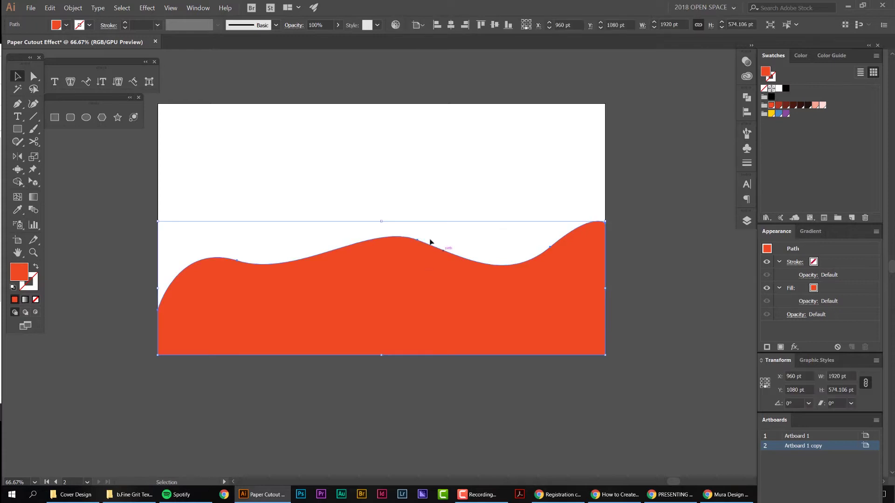
scroll(382, 222, up, 1)
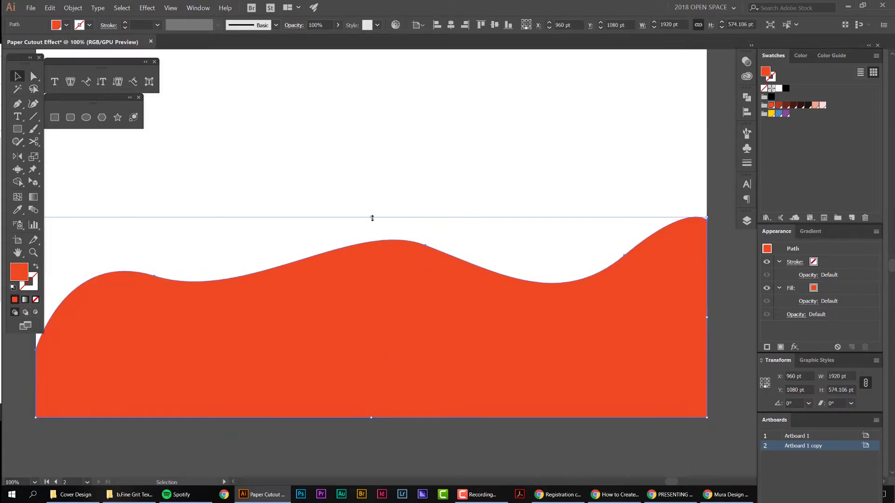
drag(372, 218, 373, 258)
key(a)
click(451, 260)
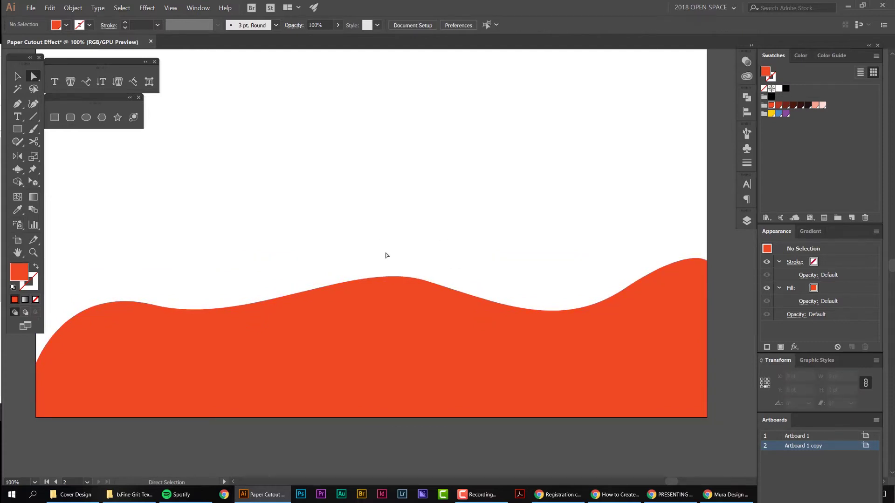
Move the central crest's anchor point up and to the left, and nudge the left dip's anchor to about X 324, Y 767 pt.
click(32, 75)
click(440, 286)
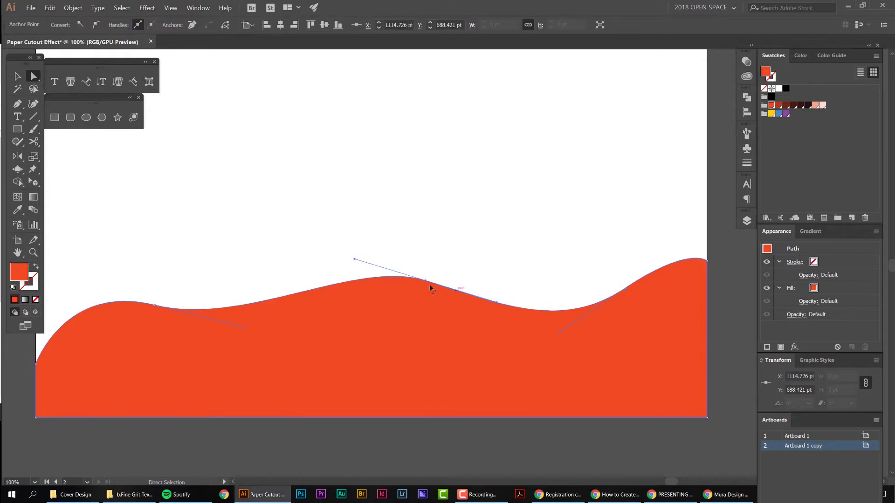
drag(426, 281, 385, 264)
drag(198, 320, 324, 309)
drag(161, 357, 163, 319)
drag(283, 297, 275, 304)
scroll(368, 324, up, 1)
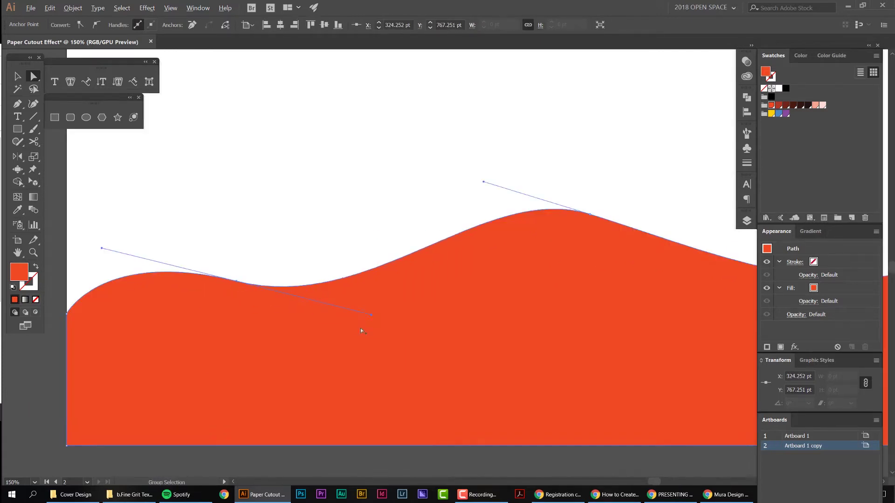
Steepen the curve handles of the left dip and shift the central crest's anchor further left to smooth the wave.
drag(371, 316, 315, 331)
drag(569, 217, 443, 215)
drag(508, 199, 280, 188)
drag(618, 231, 579, 241)
drag(675, 176, 677, 163)
click(557, 145)
scroll(557, 146, down, 3)
drag(558, 148, 533, 201)
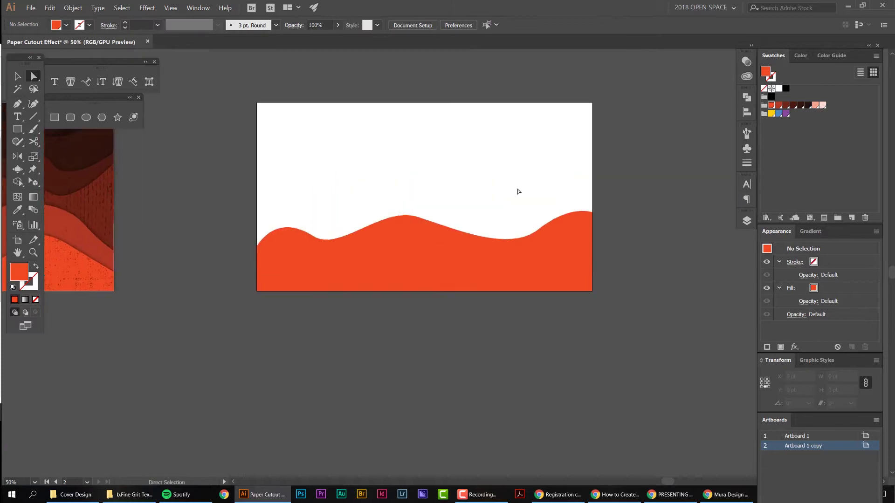
Start a Stylize Drop Shadow effect on the orange-red wave shape with the preview turned on.
scroll(447, 202, up, 1)
click(455, 240)
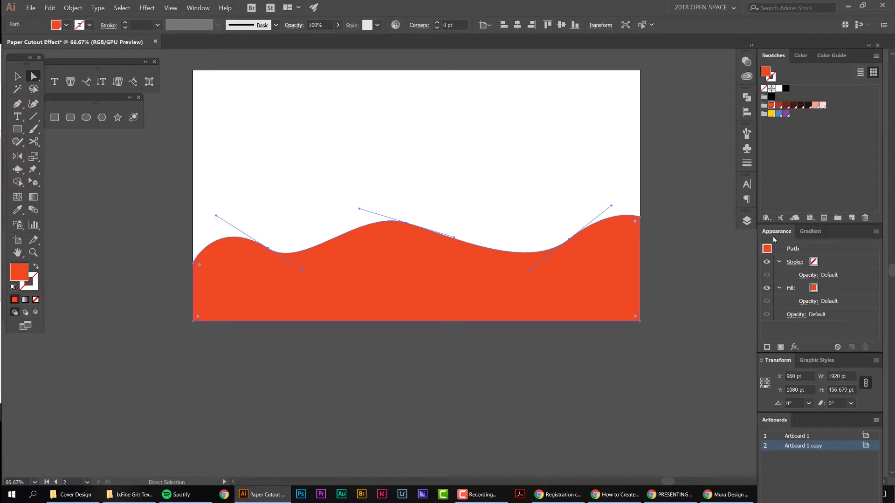
click(198, 8)
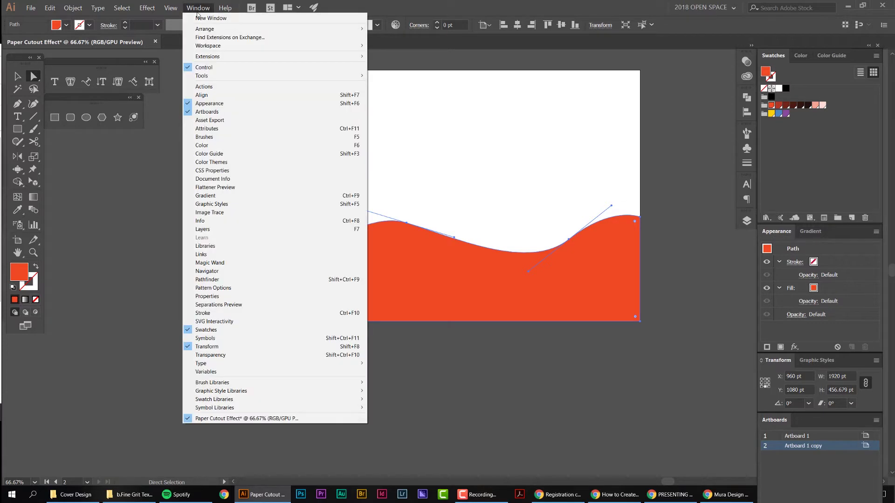
click(217, 103)
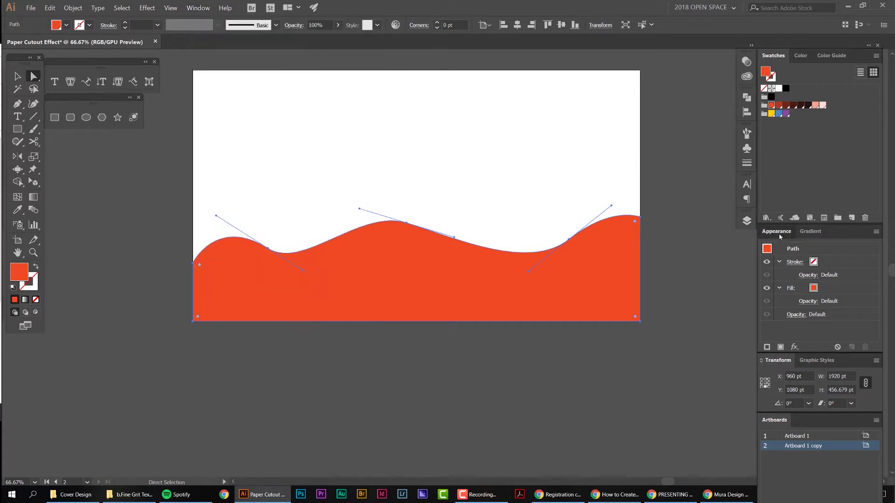
click(795, 348)
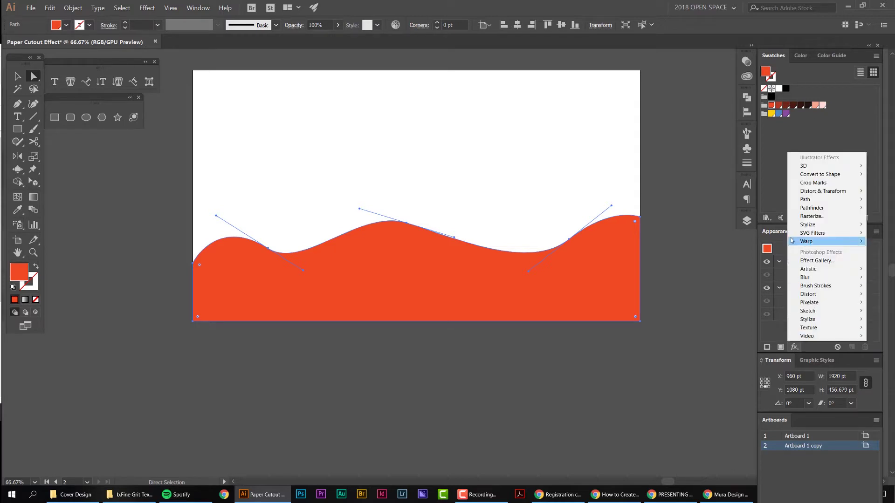
mouse_move(792, 241)
mouse_move(806, 227)
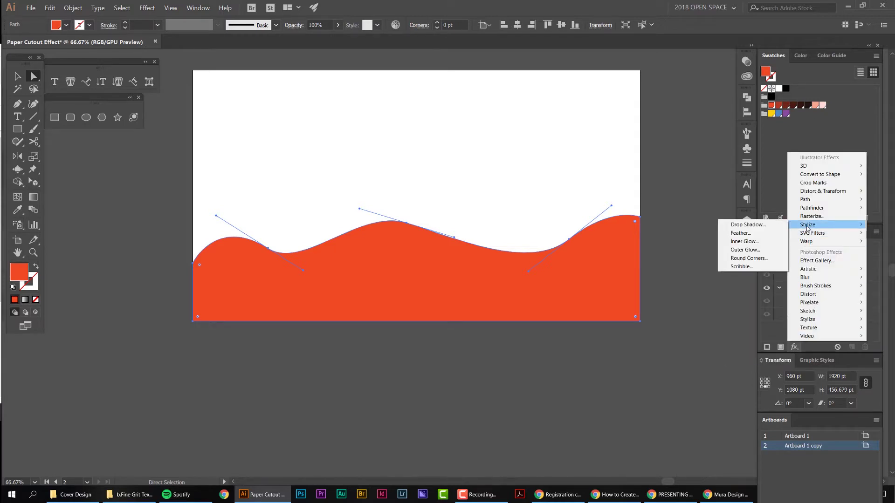
click(766, 226)
drag(708, 204, 721, 212)
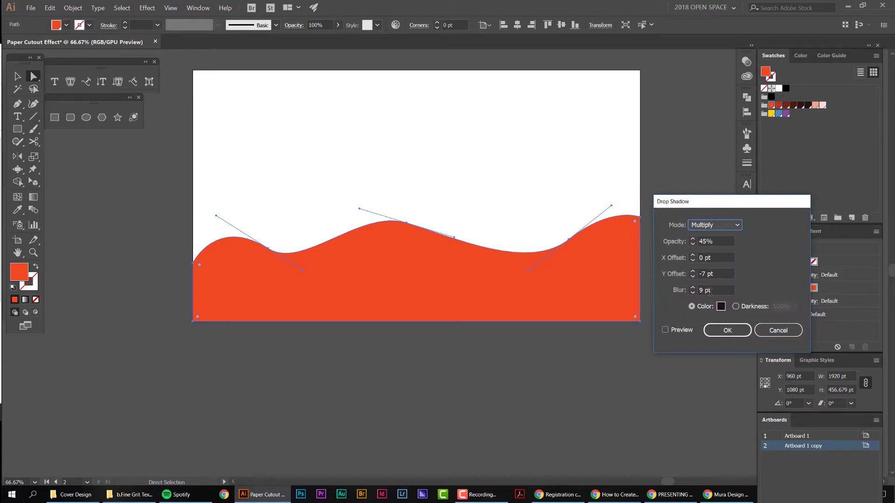
click(666, 331)
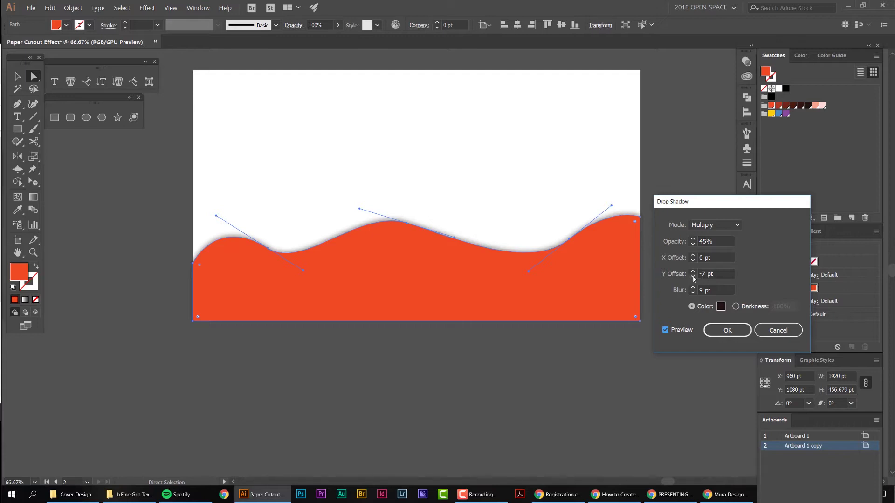
Try a Y offset of -50 pt for the drop shadow.
drag(705, 274, 698, 274)
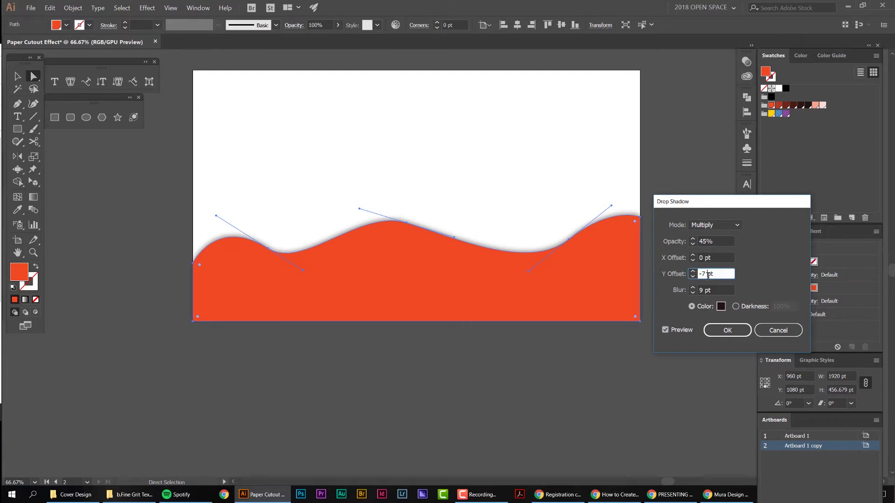
key(shift+Down)
key(shift+Down)
key(shift+Down)
key(shift+Down)
key(shift+Down)
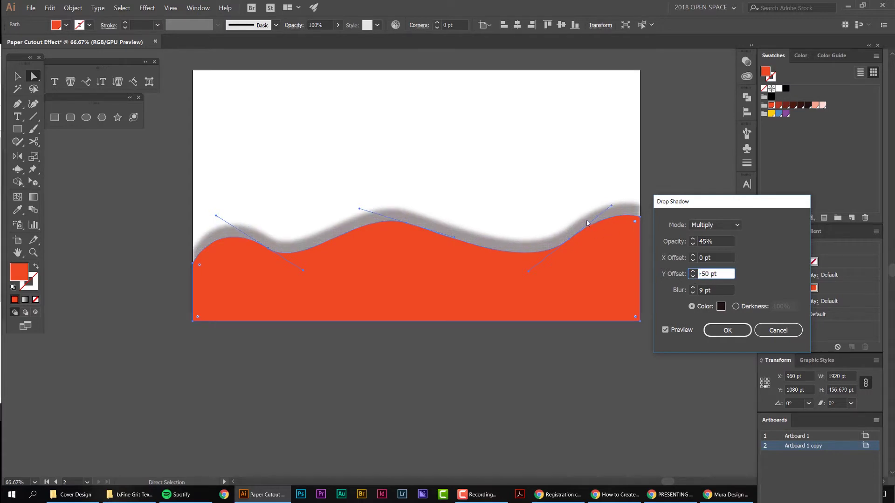
Set the drop shadow's Y offset to -7 pt.
shift+click(694, 271)
shift+click(693, 271)
shift+click(693, 272)
shift+click(693, 271)
shift+click(693, 272)
shift+click(693, 271)
mouse_move(693, 274)
mouse_down()
mouse_move(692, 281)
mouse_move(693, 273)
mouse_up()
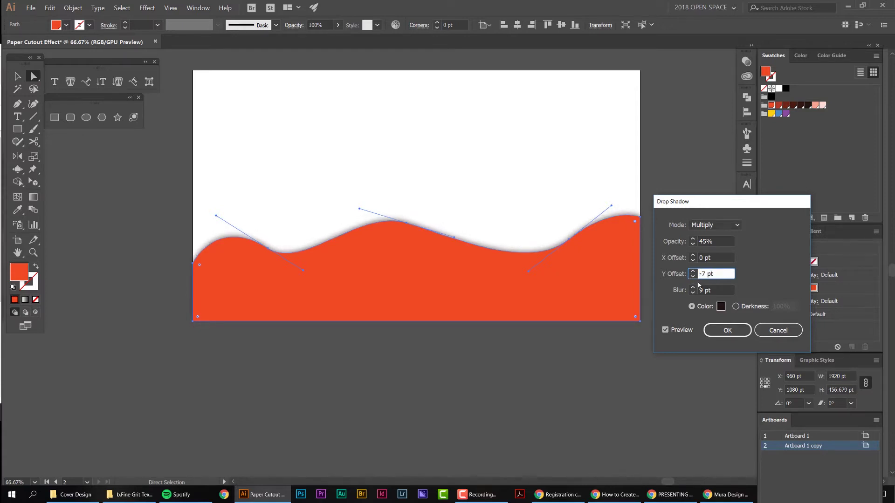
Apply the drop shadow in Multiply mode with 45% opacity, 0 pt X offset and 9 pt blur.
click(704, 226)
click(702, 229)
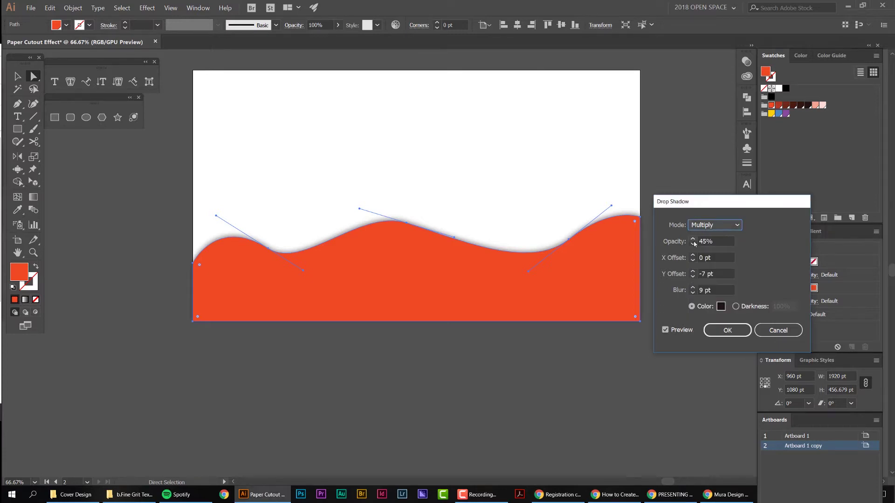
click(705, 242)
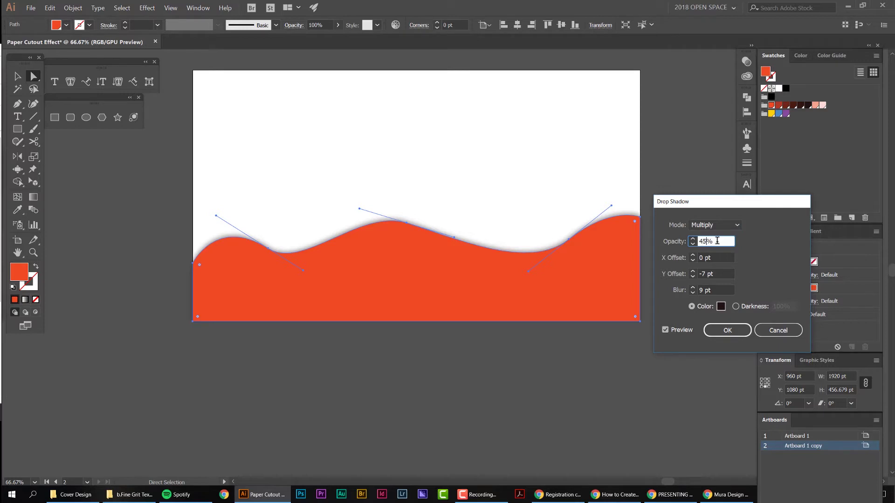
drag(716, 241, 693, 246)
double_click(702, 290)
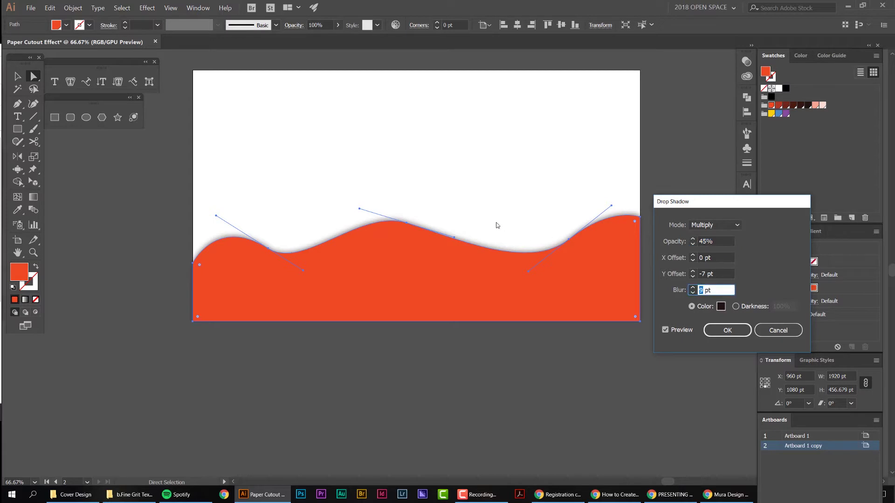
click(725, 330)
Examine the drop shadow along the wave shape's upper edge up close and on the whole artboard.
click(665, 210)
drag(632, 240, 624, 285)
key(ctrl+z)
scroll(502, 221, up, 2)
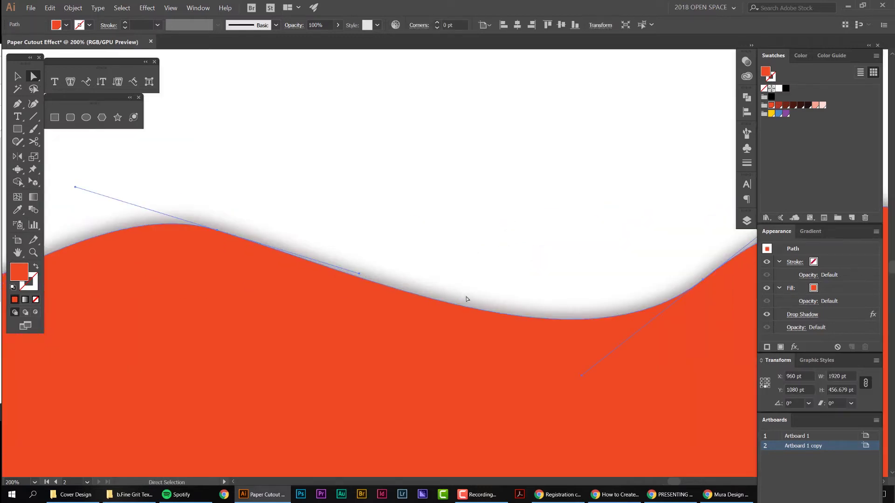
scroll(515, 234, down, 2)
click(483, 259)
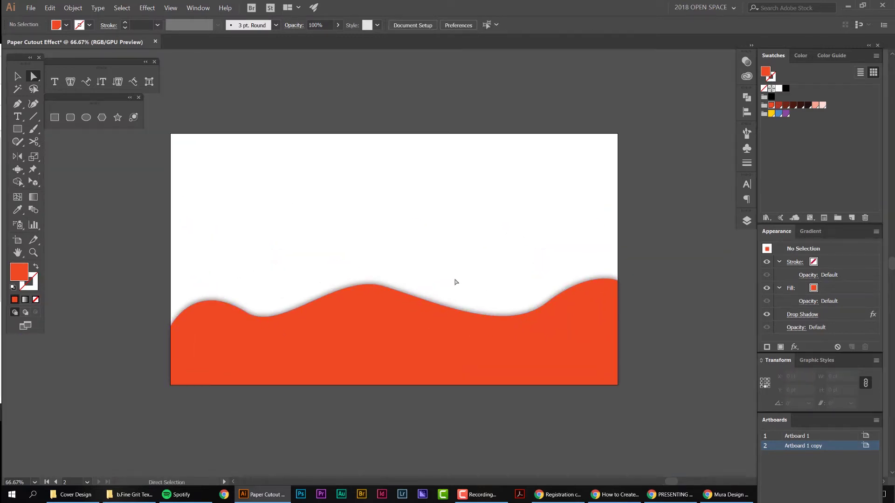
scroll(411, 297, up, 1)
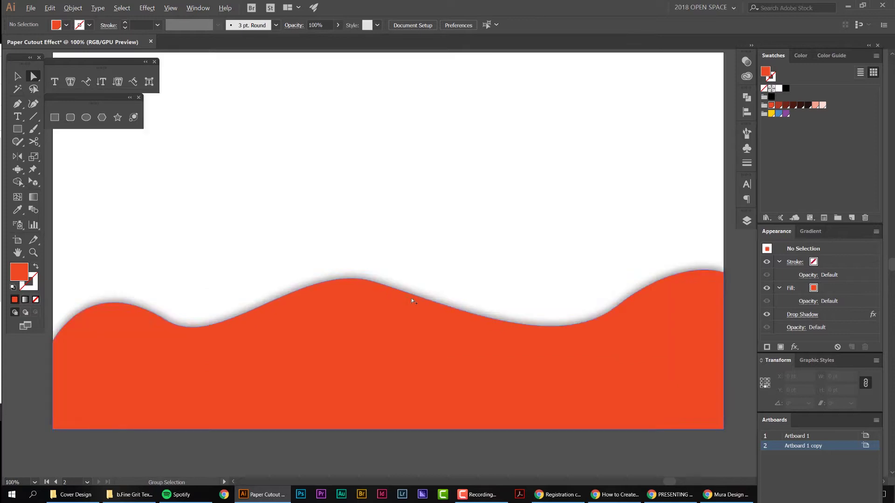
click(390, 325)
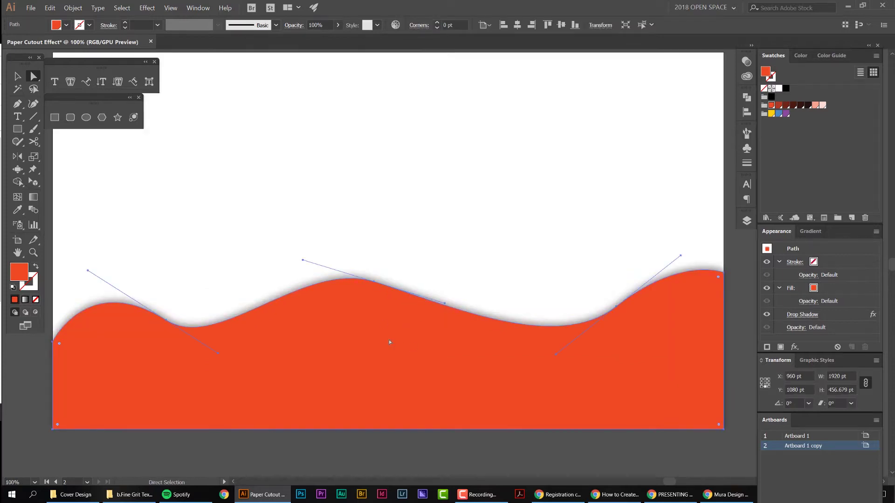
Duplicate the orange-red wave straight upward by about 228 pt.
click(427, 293)
drag(416, 363, 427, 283)
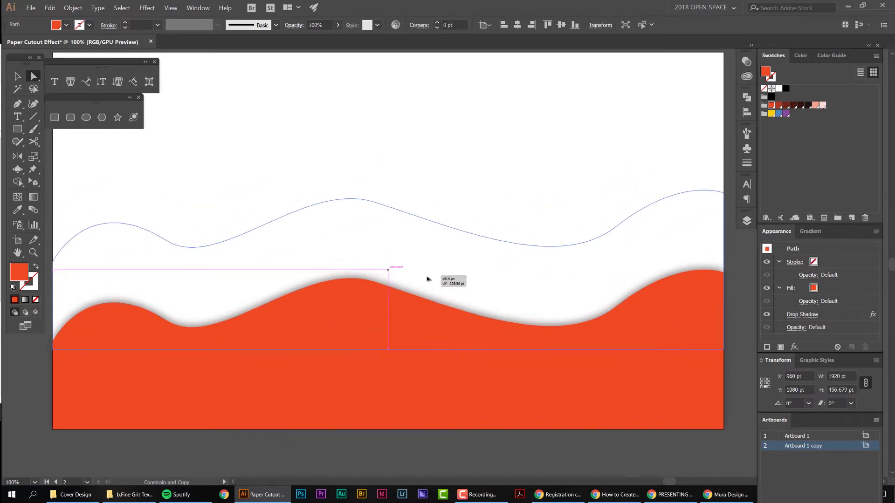
drag(427, 276, 427, 276)
drag(655, 156, 536, 137)
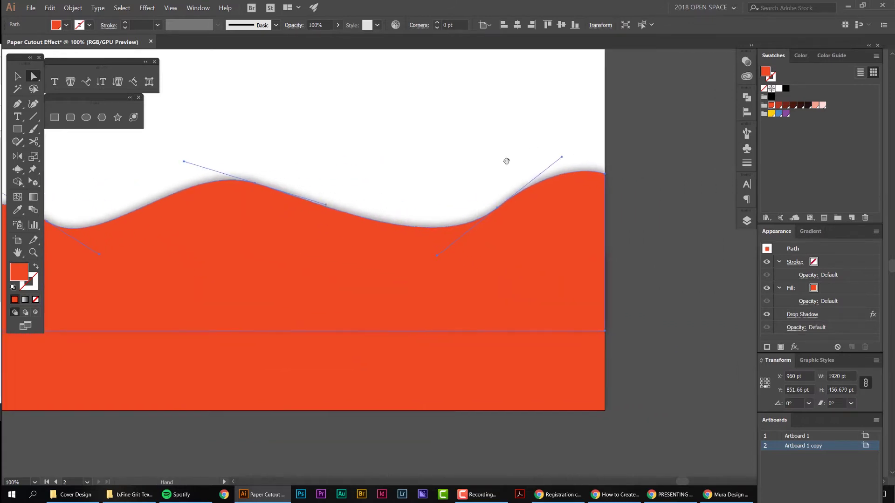
drag(419, 180, 532, 178)
drag(490, 203, 486, 206)
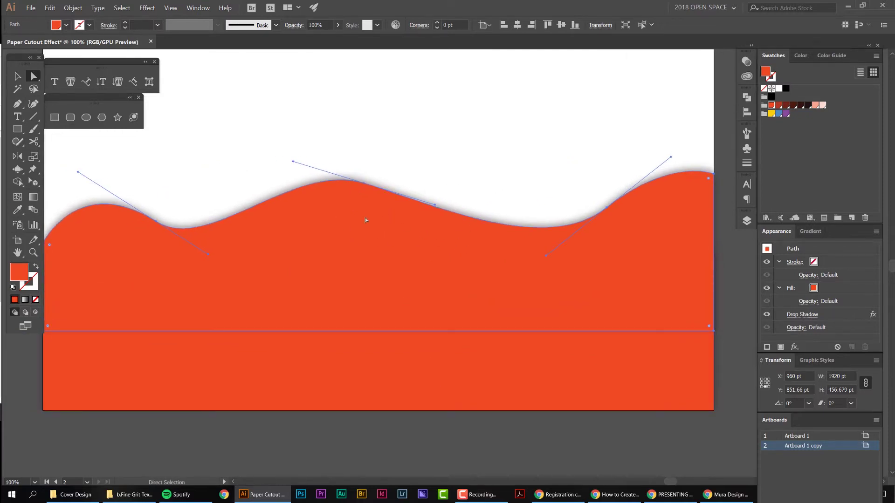
Send the duplicated wave backward behind the original orange-red wave.
click(73, 8)
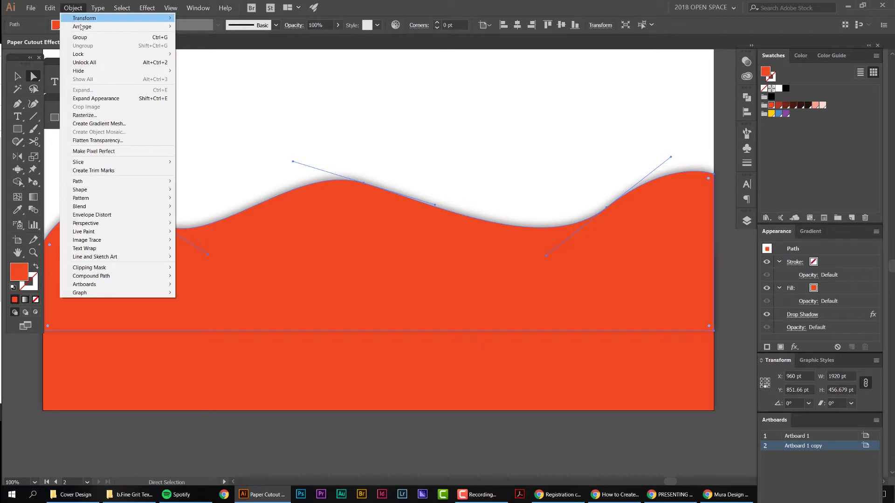
mouse_move(82, 27)
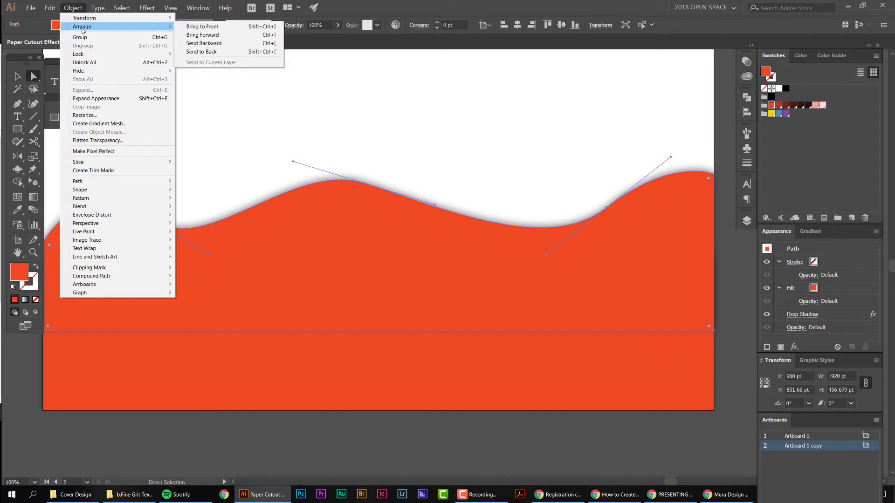
click(211, 43)
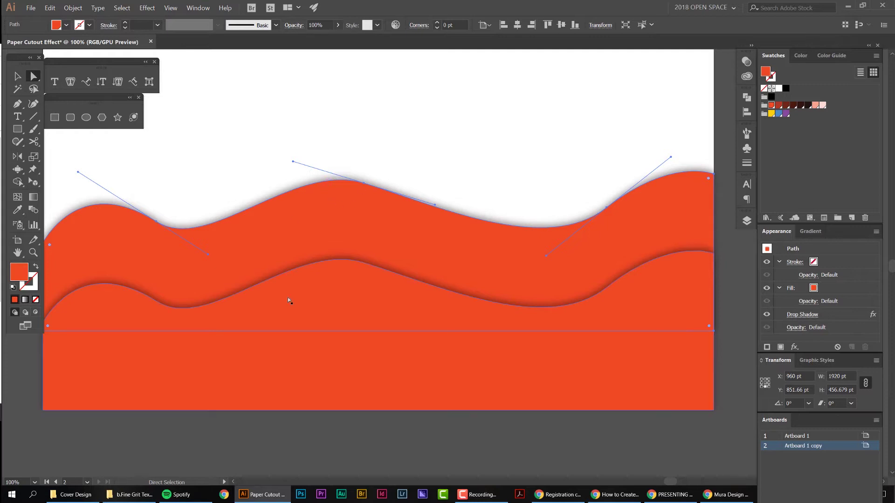
scroll(388, 270, up, 2)
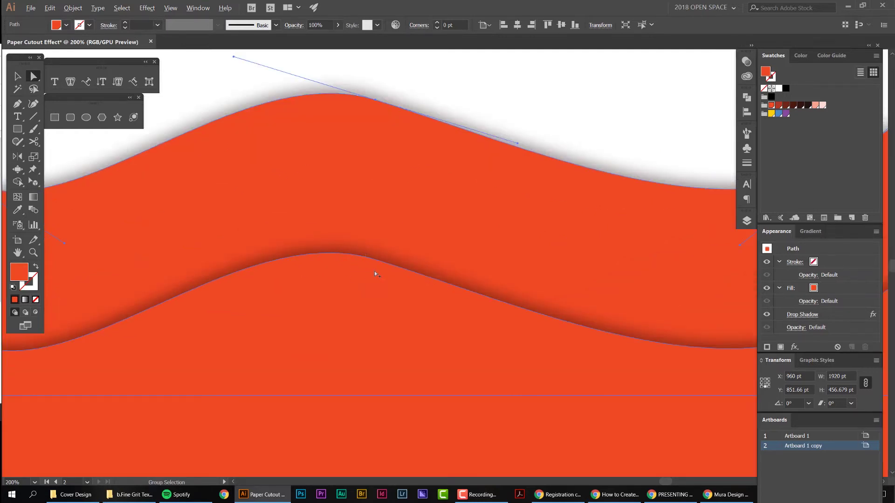
scroll(345, 255, down, 3)
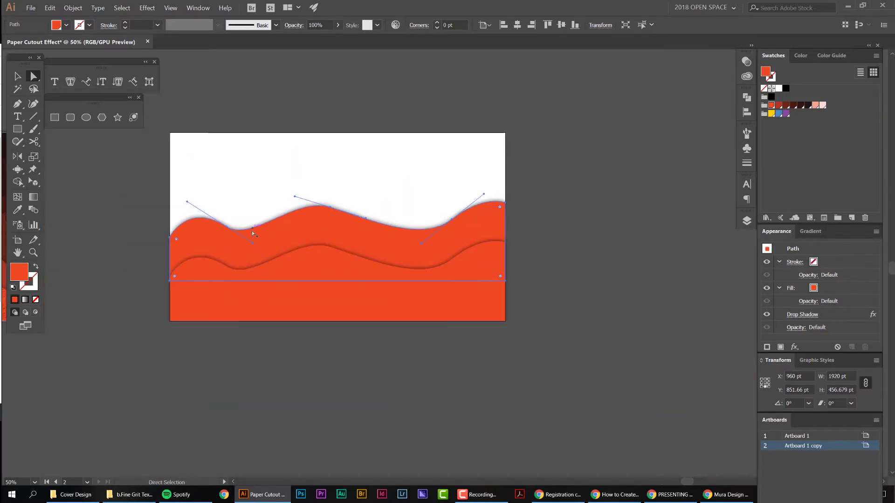
scroll(362, 192, up, 1)
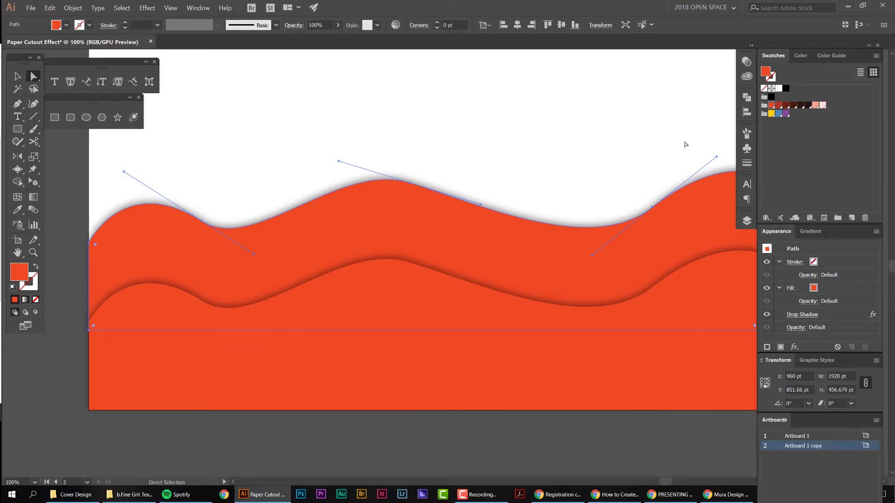
Try yellow, blue and purple fills on the rear wave and settle on the dark red swatch.
click(779, 106)
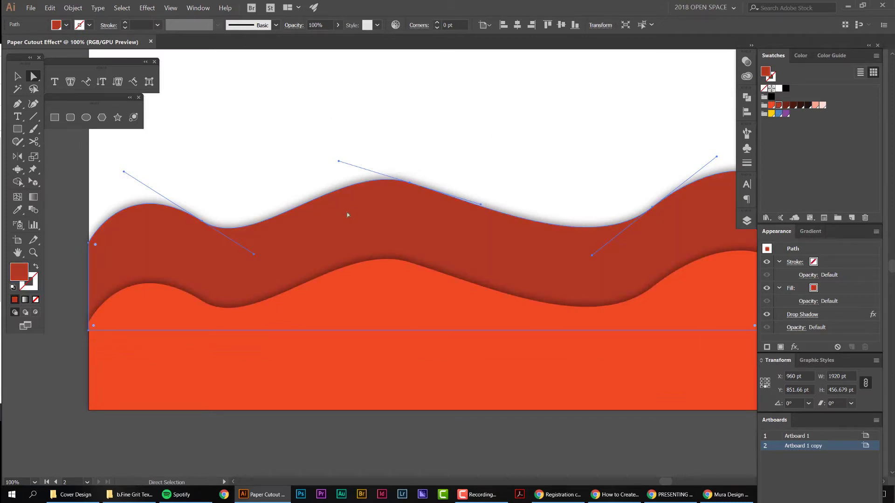
click(771, 113)
click(779, 114)
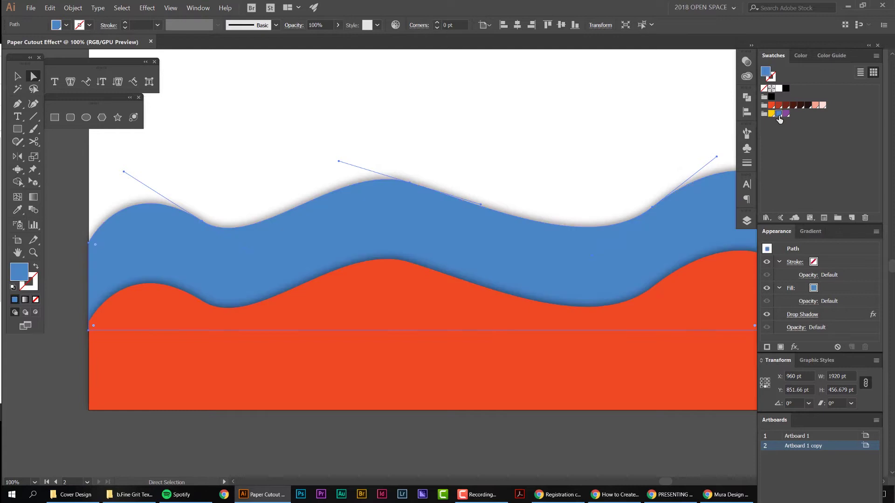
click(786, 114)
scroll(633, 150, down, 1)
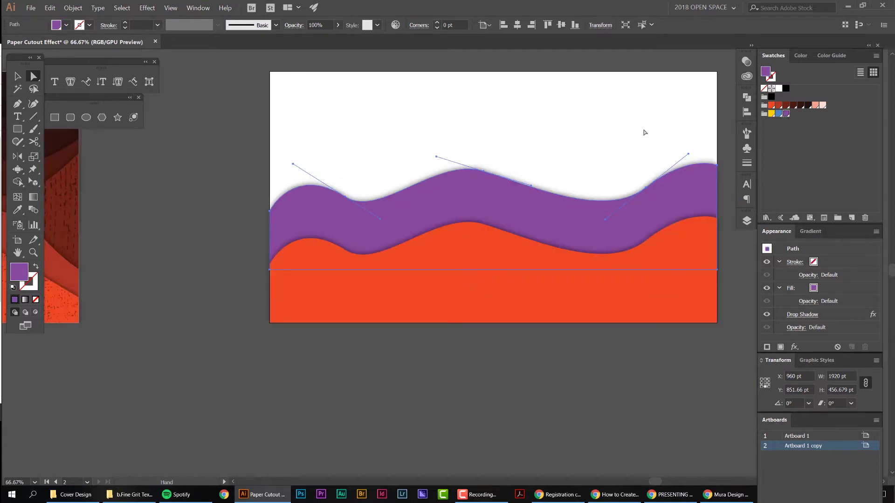
click(779, 106)
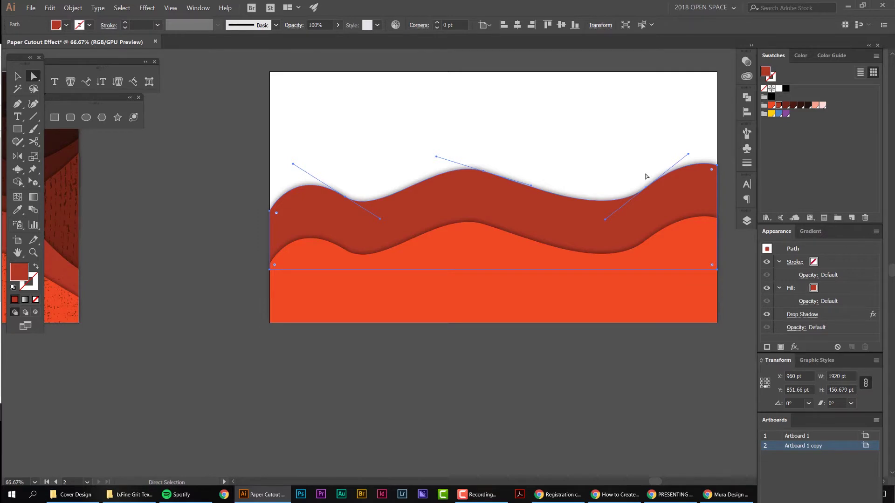
Reshape the left curve of the dark red wave by adjusting its first upper-edge anchor and direction handle.
drag(525, 136, 469, 156)
click(500, 160)
click(499, 238)
scroll(304, 191, up, 1)
click(370, 192)
scroll(298, 232, up, 1)
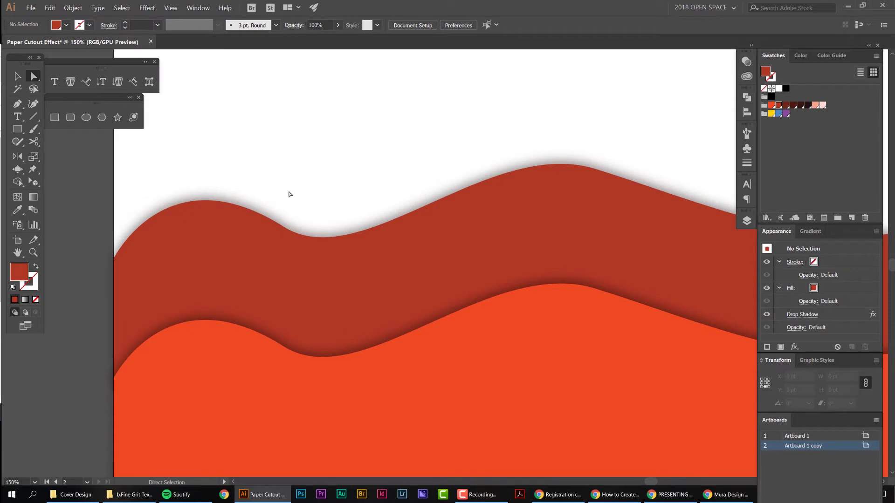
click(282, 227)
drag(166, 154, 204, 243)
drag(373, 207, 325, 197)
drag(284, 227, 233, 227)
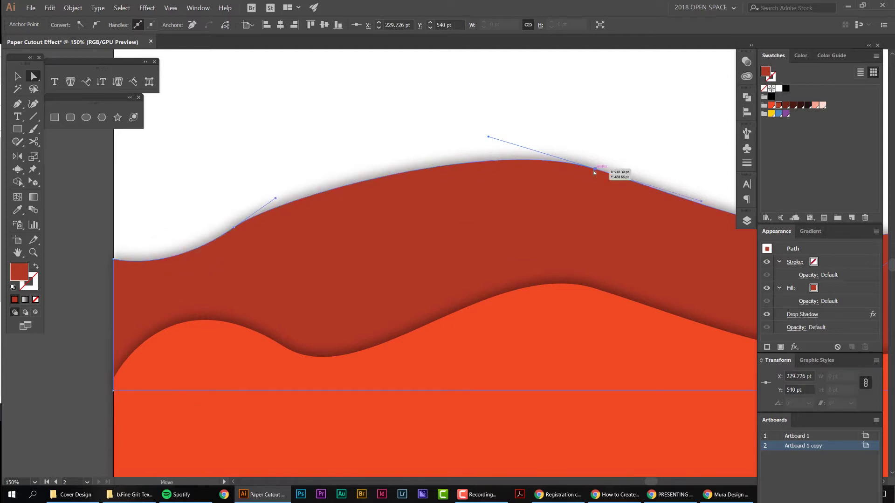
Move the dark red wave's second anchor down and to the left and adjust its handles to narrow the left crest.
drag(594, 171, 515, 229)
drag(411, 195, 453, 156)
drag(631, 220, 446, 217)
drag(624, 253, 479, 241)
Reposition the dark red wave's third anchor and turn its handle downward to form a low middle crest and a dip.
drag(630, 191, 466, 278)
scroll(515, 337, down, 4)
scroll(501, 336, up, 3)
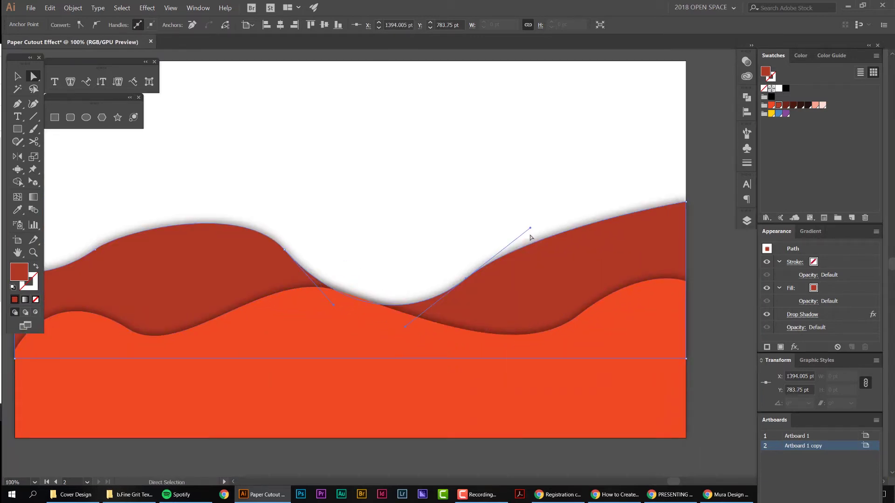
drag(535, 235, 531, 312)
drag(468, 282, 480, 262)
click(548, 242)
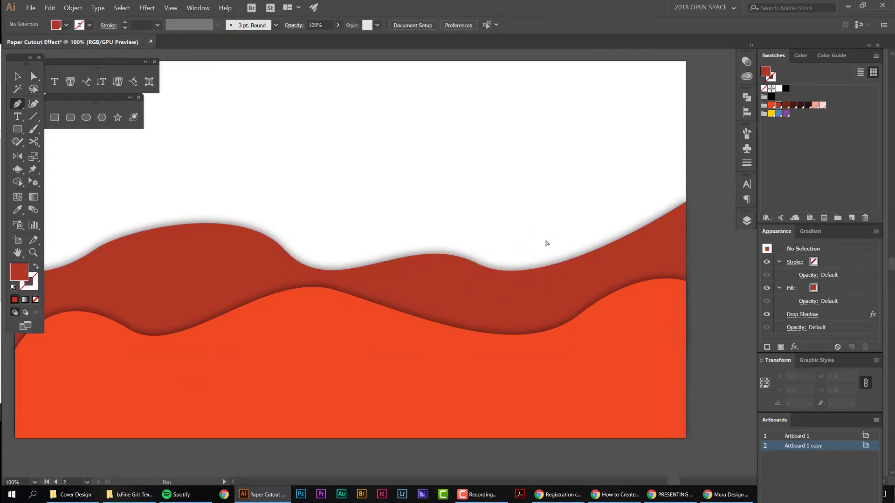
Add an anchor point on the rising slope near the right end of the dark red wave.
scroll(566, 253, up, 3)
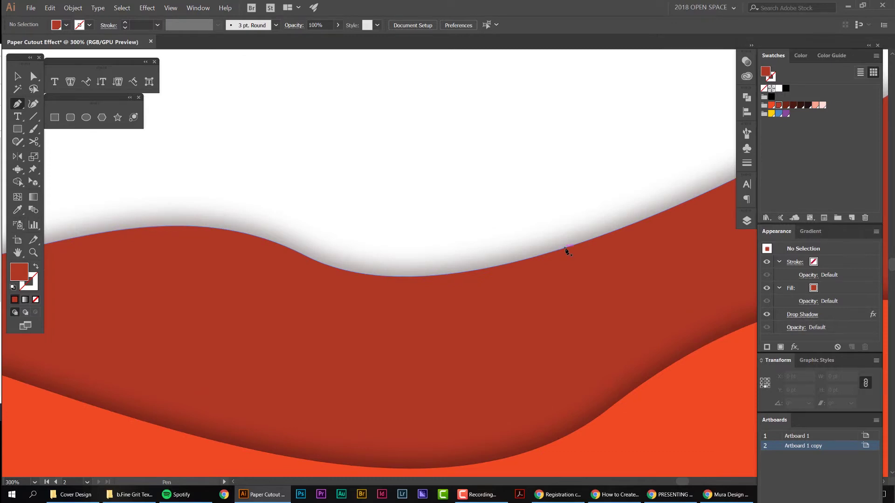
ctrl+click(566, 250)
drag(602, 219, 601, 219)
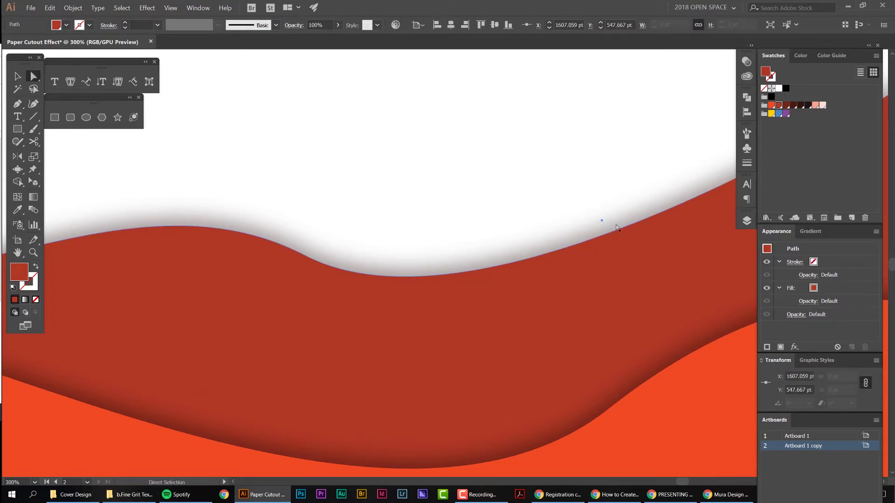
click(606, 220)
click(606, 242)
scroll(607, 242, up, 2)
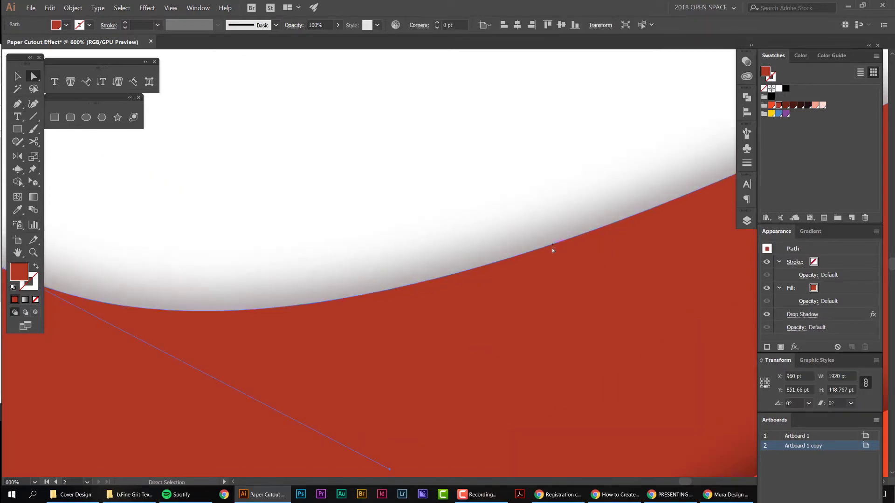
click(530, 253)
scroll(559, 191, down, 7)
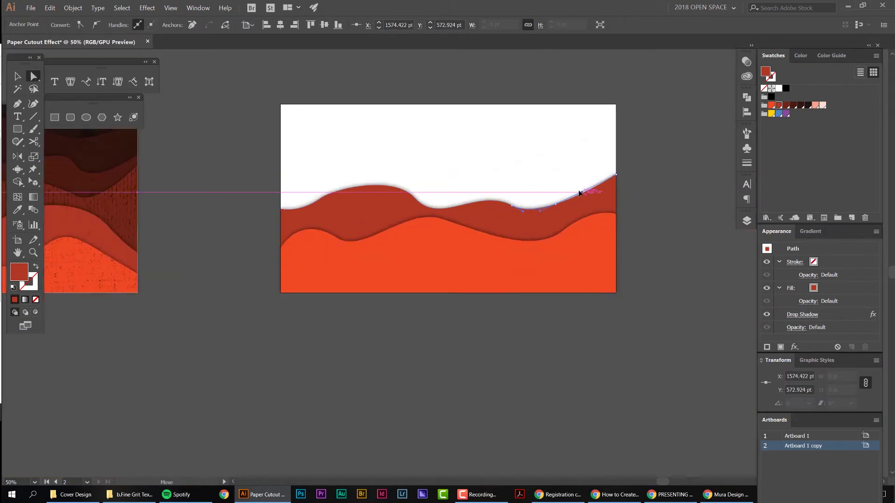
Lower the dark red wave's upper-right corner so its right end forms a gentle crest.
drag(616, 175, 619, 198)
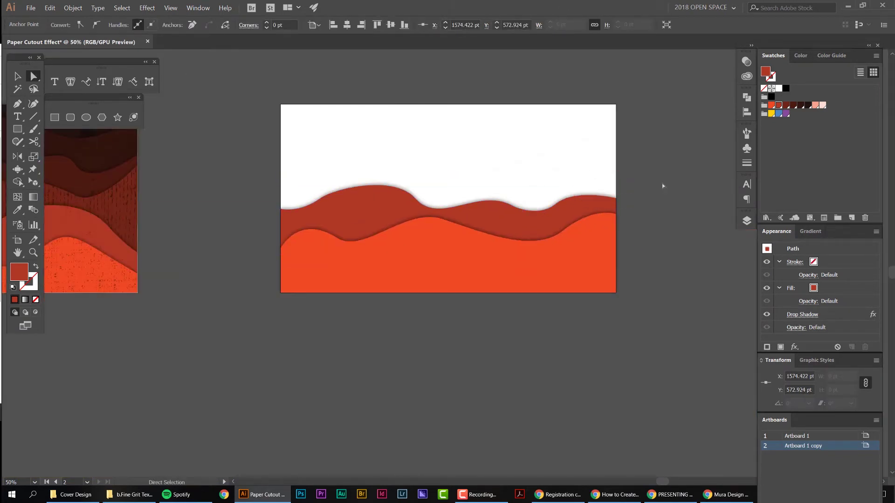
click(661, 186)
scroll(518, 199, up, 1)
drag(387, 203, 394, 225)
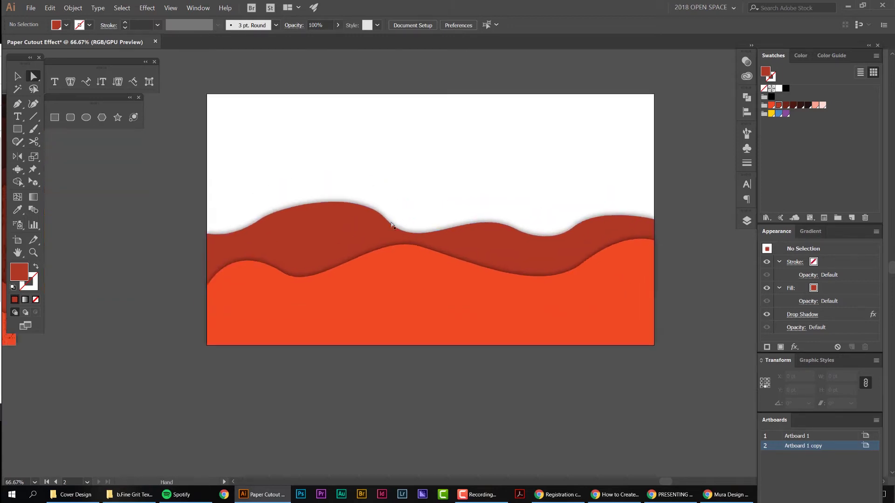
Duplicate the dark red wave straight upward by about 193 pt.
click(392, 229)
scroll(410, 195, up, 1)
scroll(386, 210, up, 1)
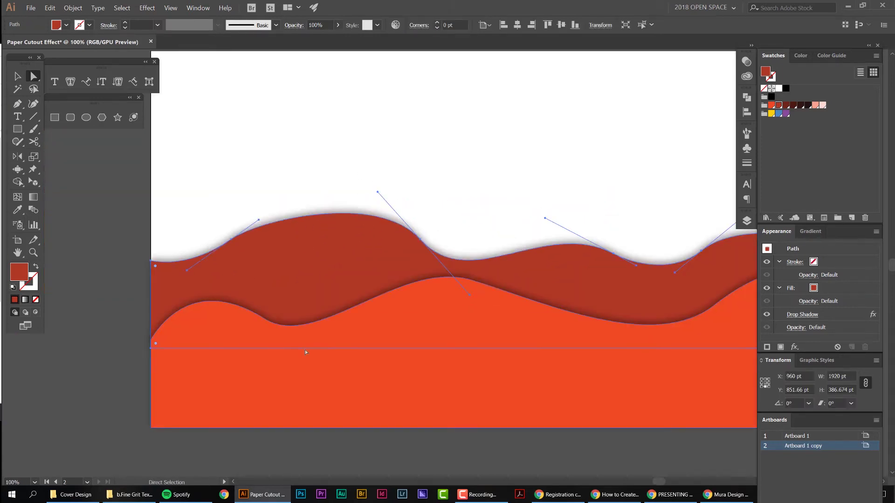
click(393, 349)
scroll(329, 209, up, 2)
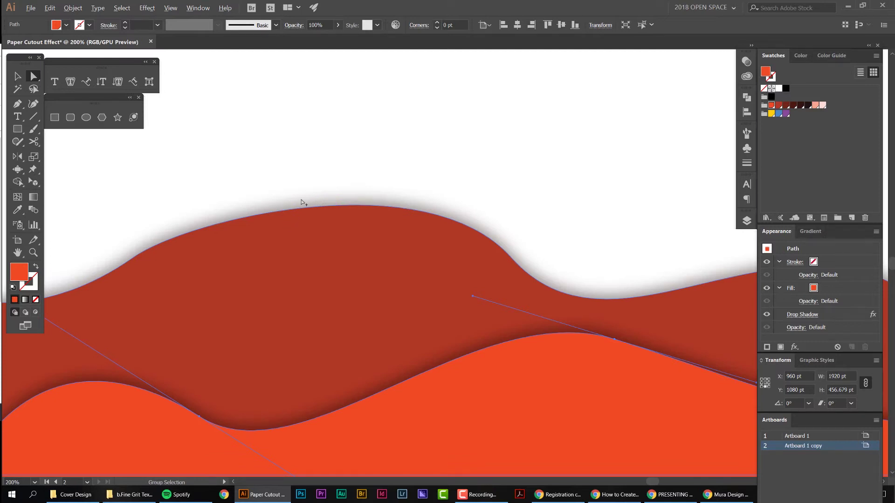
scroll(303, 203, down, 3)
click(336, 224)
drag(335, 223, 320, 192)
key(a)
Send the new dark red copy backward behind the wave it was copied from.
click(74, 8)
mouse_move(86, 27)
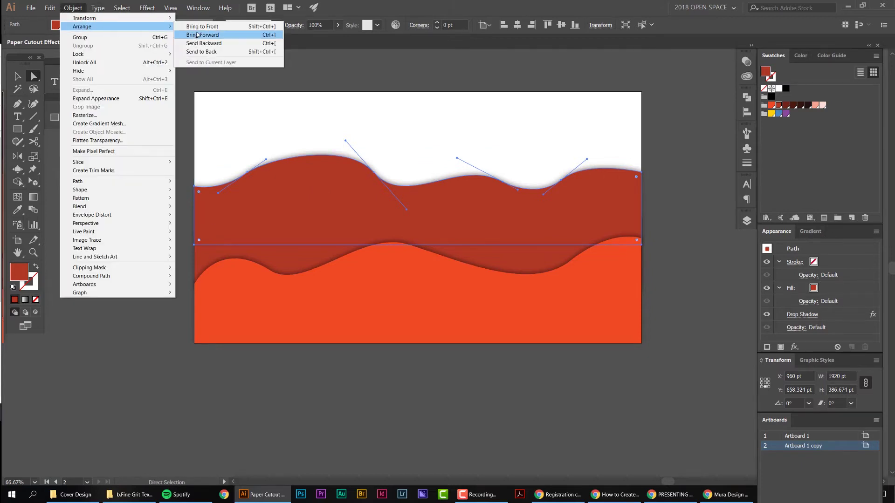
click(269, 43)
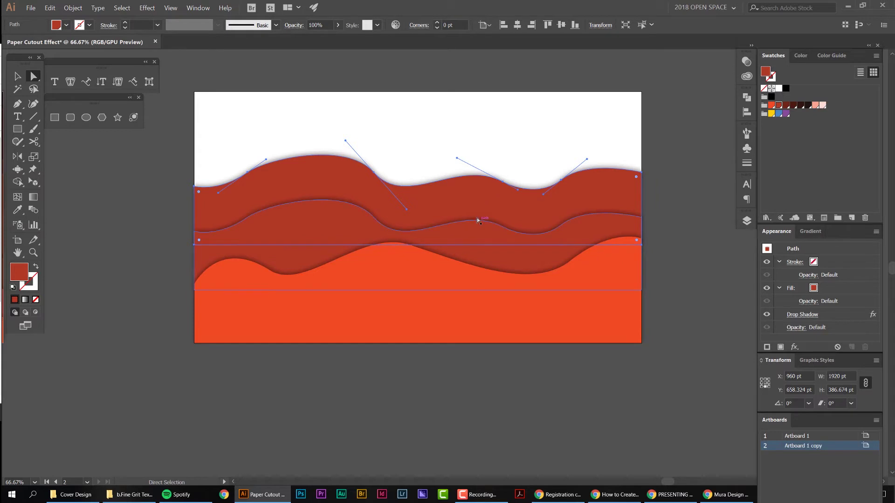
alt+scroll(496, 153, up, 1)
Shift the rearmost wave's second anchor down to about X 813 pt, Y 422 pt and fill the shape with the next darker red-brown swatch.
click(522, 175)
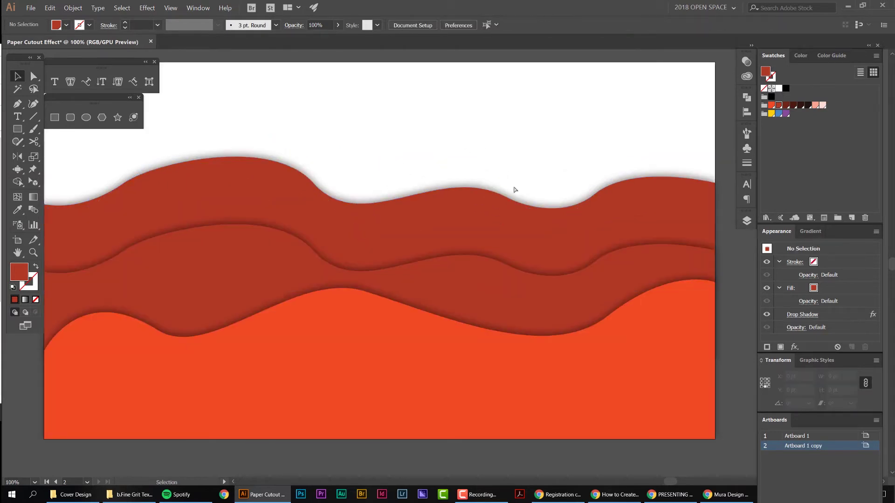
click(506, 197)
drag(313, 183, 328, 210)
drag(330, 211, 560, 219)
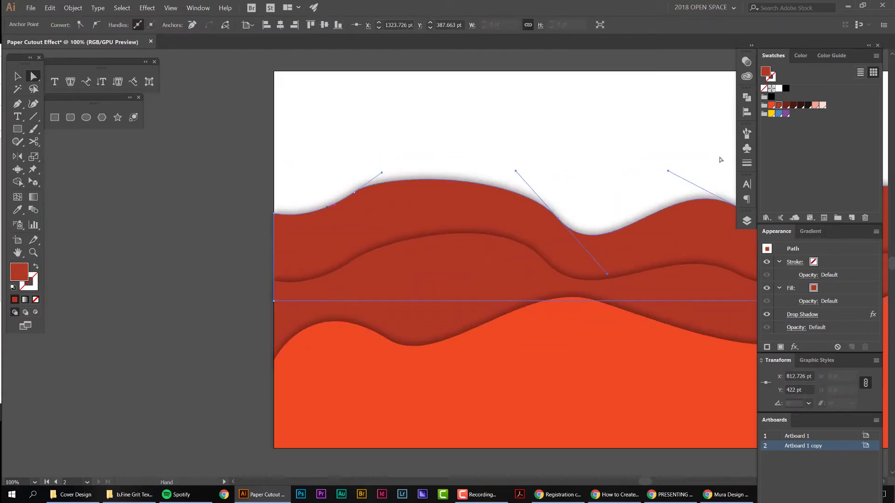
click(786, 104)
Reshape the red-brown wave's left side into a tall crest by lowering its left end and adjusting the neighbouring anchors and handles.
drag(356, 192, 336, 193)
drag(274, 214, 274, 252)
drag(336, 194, 315, 163)
drag(516, 171, 491, 221)
drag(651, 206, 476, 202)
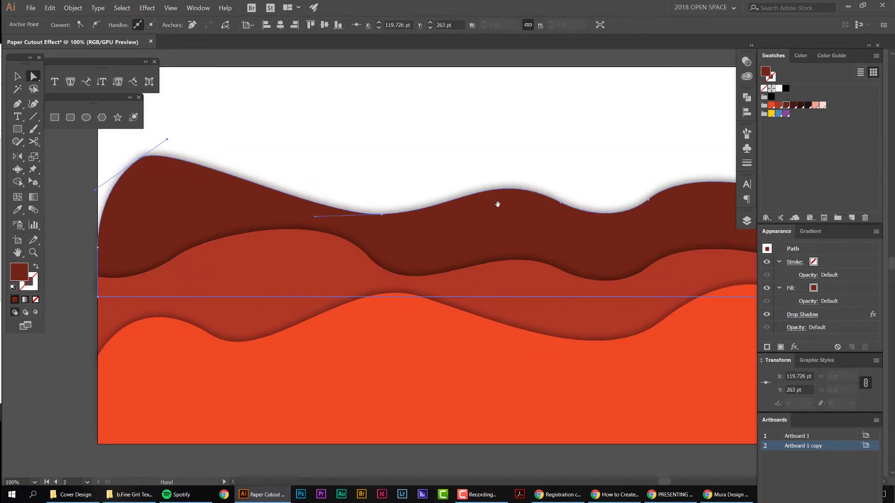
Round out the red-brown wave's left crest and reshape its middle section by adjusting anchors and handles.
drag(557, 201, 431, 200)
click(166, 155)
drag(167, 139, 214, 132)
drag(140, 159, 165, 170)
drag(464, 164, 260, 175)
drag(444, 210, 526, 213)
Duplicate the red-brown wave straight upward by 170 pt and place the copy behind it.
key(v)
click(471, 218)
drag(471, 217, 471, 158)
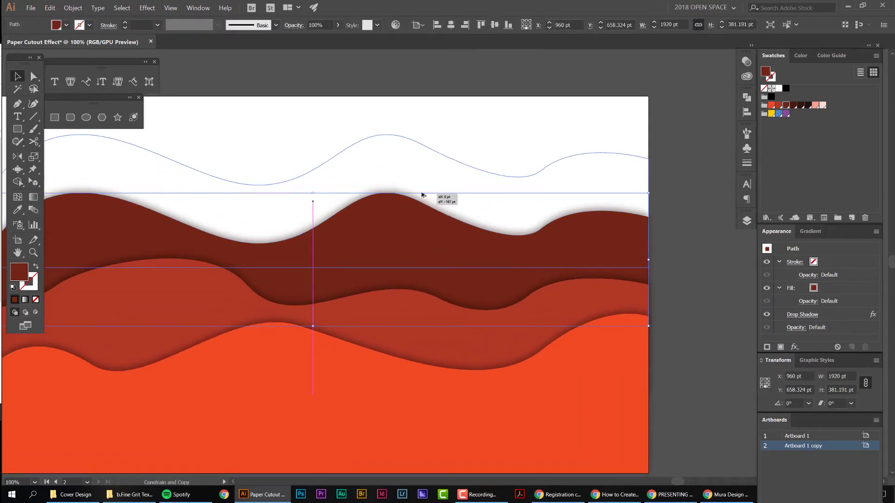
drag(417, 241, 481, 262)
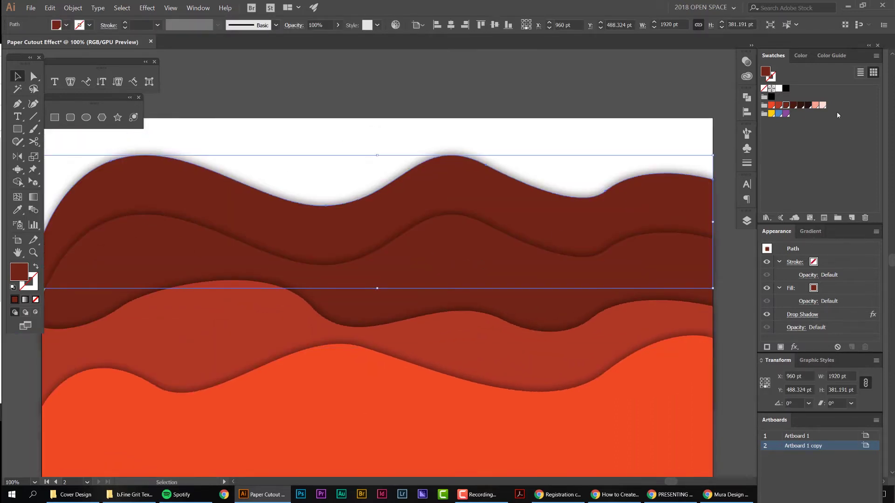
Fill the new rear copy with the next darker brown swatch and move it up by about 52 pt.
click(791, 109)
click(641, 124)
drag(508, 205, 508, 186)
scroll(550, 90, down, 3)
scroll(367, 171, up, 2)
Isolate the rear dark brown wave and lower both anchors of its flat bottom edge to Y 594.5 pt.
key(a)
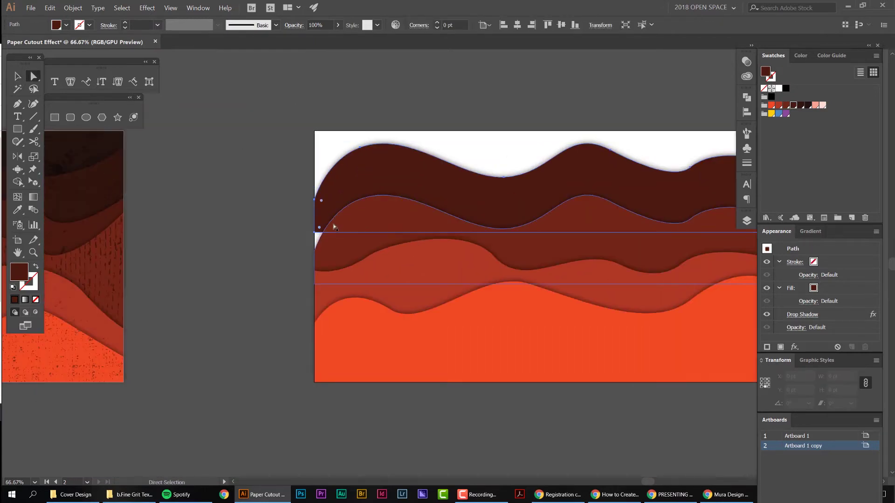
drag(478, 214, 374, 221)
key(v)
double_click(241, 227)
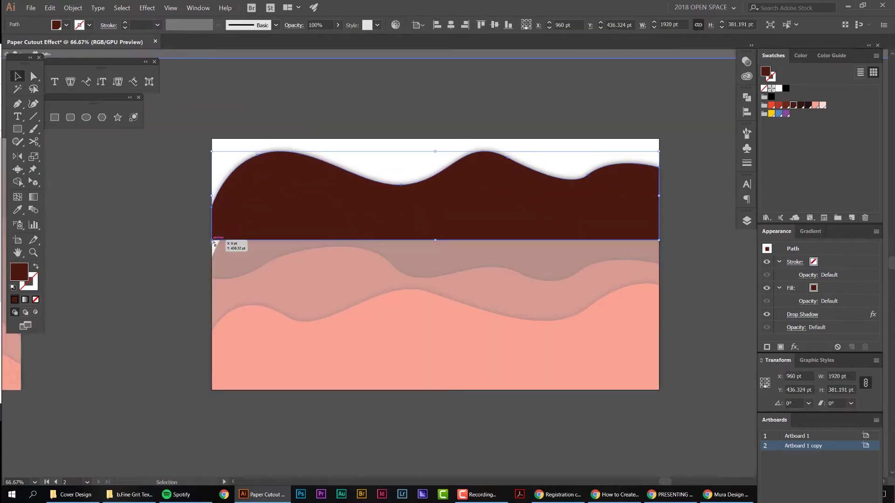
key(a)
scroll(246, 200, up, 1)
click(246, 200)
scroll(194, 216, down, 2)
key(alt+space)
key(Escape)
click(200, 228)
scroll(190, 228, up, 1)
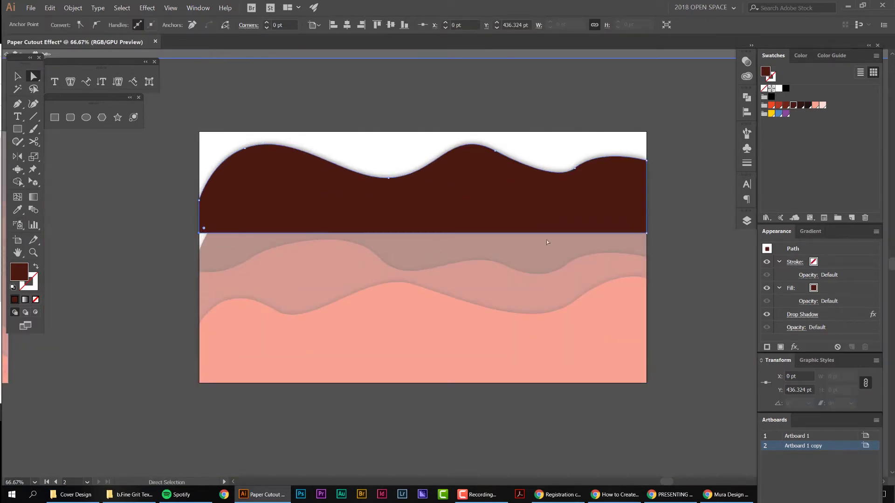
drag(628, 244, 624, 247)
key(v)
key(a)
click(200, 234)
scroll(614, 233, up, 1)
shift+click(663, 233)
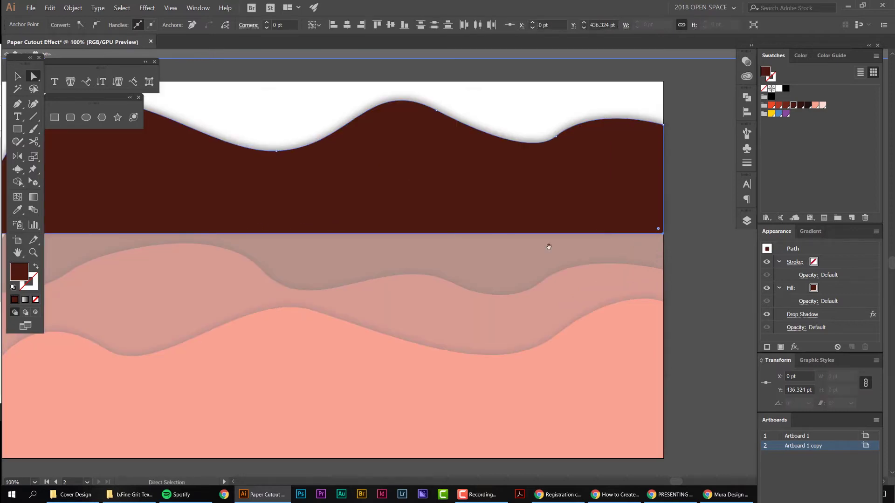
scroll(550, 245, down, 1)
scroll(193, 231, up, 3)
drag(58, 211, 225, 331)
scroll(224, 332, down, 1)
scroll(224, 332, down, 3)
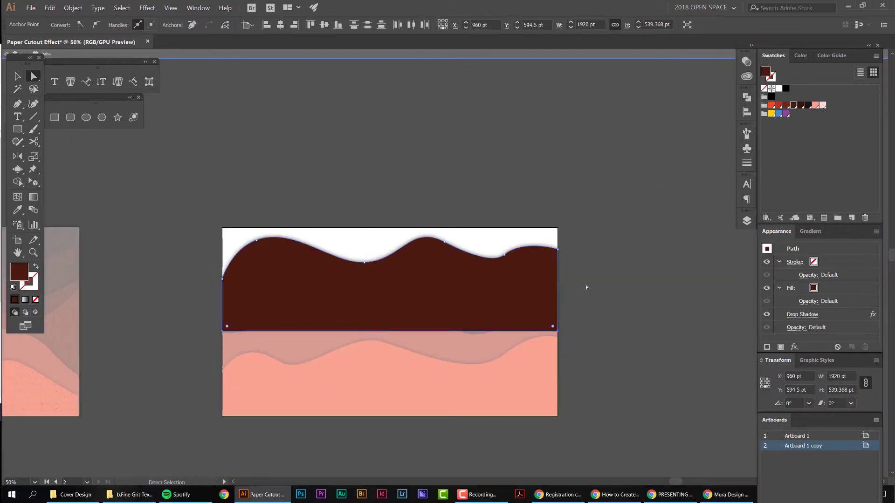
click(643, 292)
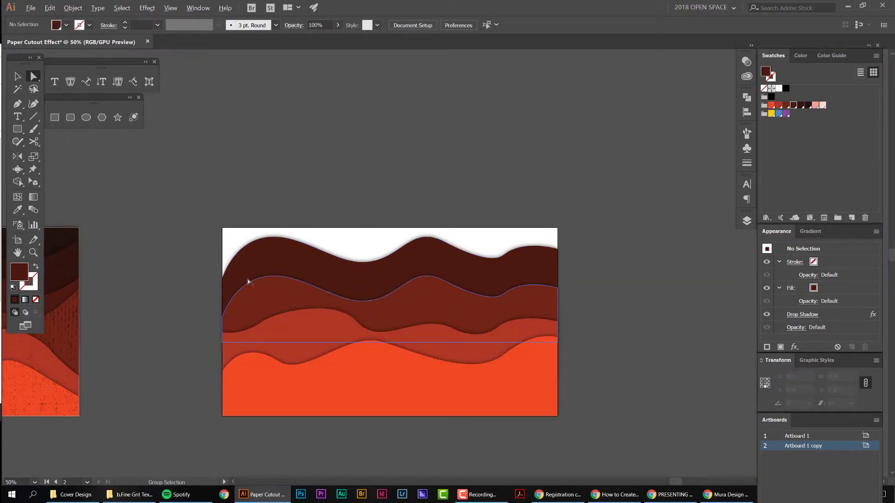
Reshape the dark brown wave's middle and right crests by moving anchors and handles, forming a low middle hump and a deep right dip.
scroll(245, 282, up, 2)
click(272, 244)
drag(270, 202, 266, 223)
drag(482, 247, 410, 273)
drag(643, 205, 696, 273)
drag(627, 237, 662, 201)
drag(585, 227, 398, 197)
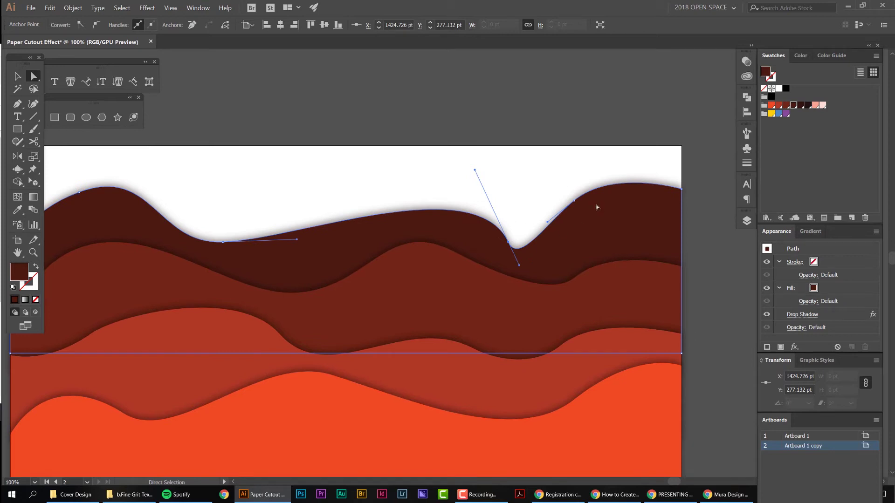
Move the anchor beyond the dark brown wave's right dip down and outward so the curve slopes smoothly up to the right edge.
drag(574, 201, 597, 230)
drag(682, 190, 683, 174)
key(ctrl+z)
click(579, 113)
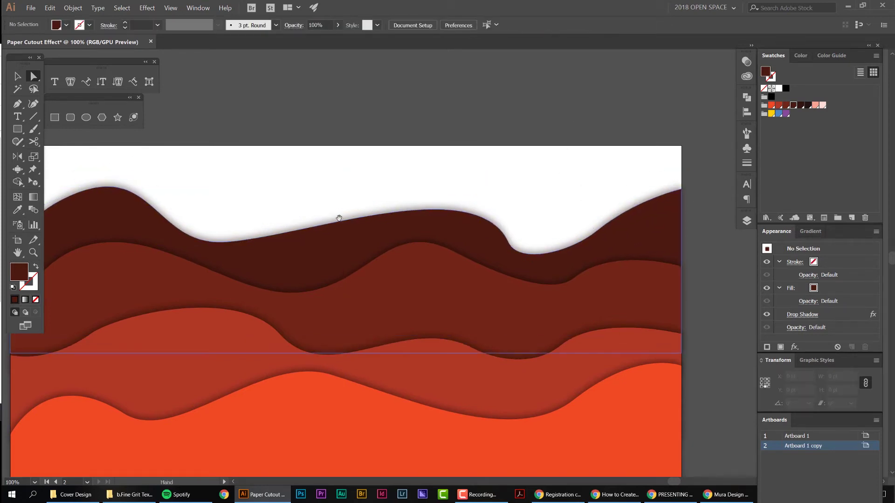
Duplicate the dark brown wave upward behind the original with its left end raised, and fill the copy with the next darker brown swatch.
key(ctrl+minus)
drag(367, 256, 363, 190)
drag(142, 194, 138, 174)
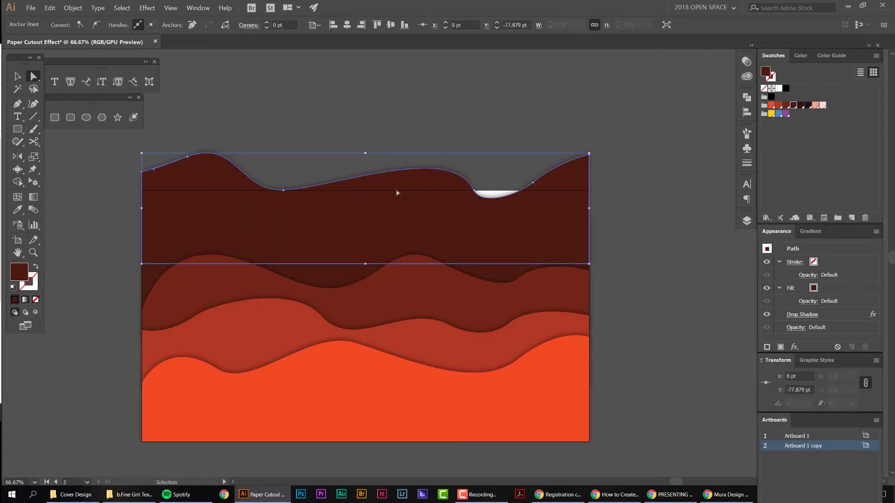
click(800, 106)
click(477, 182)
Lower the anchor of the darkest wave's left dip below the artboard's top edge.
click(278, 191)
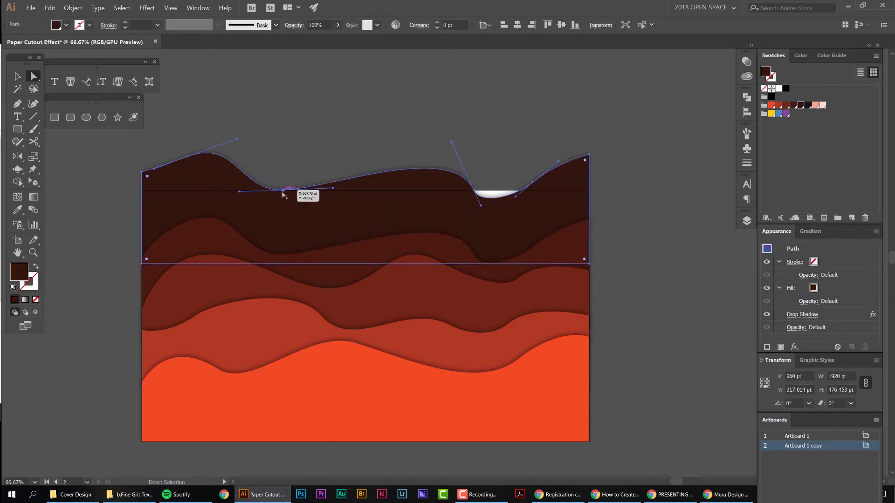
drag(283, 195, 283, 208)
click(346, 138)
key(v)
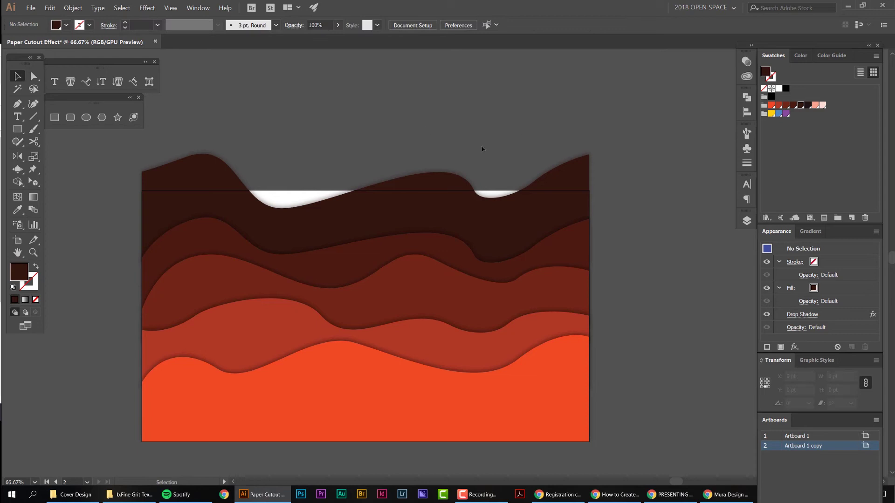
Lower the darkest wave's left end to the artboard's top edge, keeping a rounded left crest.
key(m)
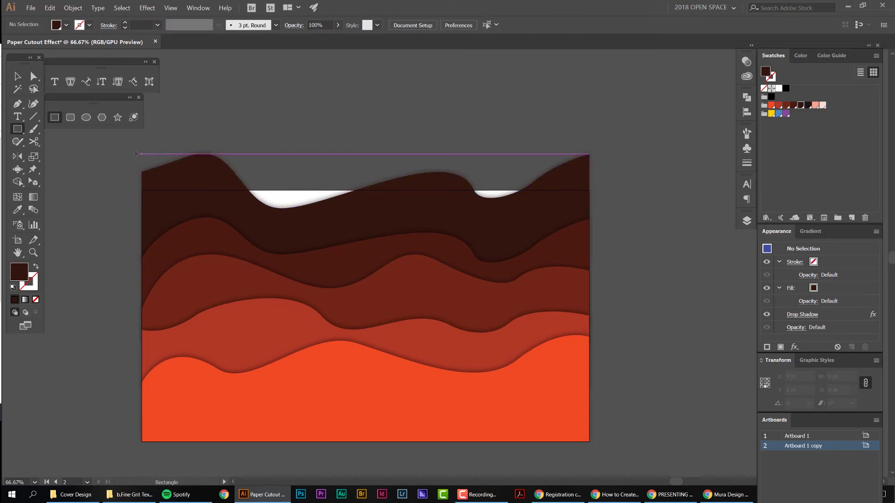
scroll(158, 154, up, 1)
key(a)
click(220, 155)
drag(134, 172, 134, 208)
click(202, 159)
click(260, 160)
drag(386, 139, 219, 176)
Lower the darkest wave's right end to the artboard's top edge and round the crest beside it.
click(617, 202)
click(654, 190)
drag(638, 190, 638, 244)
click(639, 224)
scroll(639, 225, down, 1)
scroll(639, 221, down, 4)
scroll(592, 223, up, 3)
drag(581, 233, 580, 245)
click(655, 183)
drag(655, 183, 615, 189)
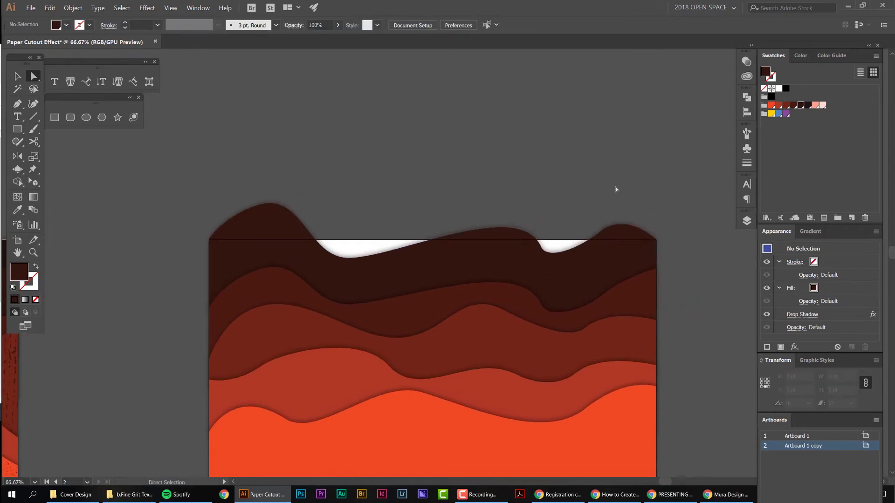
Draw a rectangle about 2017 pt wide above the artboard, covering the wave's overflow down to the artboard's top edge.
scroll(617, 189, up, 1)
scroll(613, 189, down, 1)
key(m)
drag(667, 171, 197, 240)
key(v)
click(329, 166)
Select the rectangle and the darkest wave, and remove everything above the artboard's top edge with the Shape Builder tool.
scroll(308, 213, up, 2)
click(292, 275)
shift+click(356, 177)
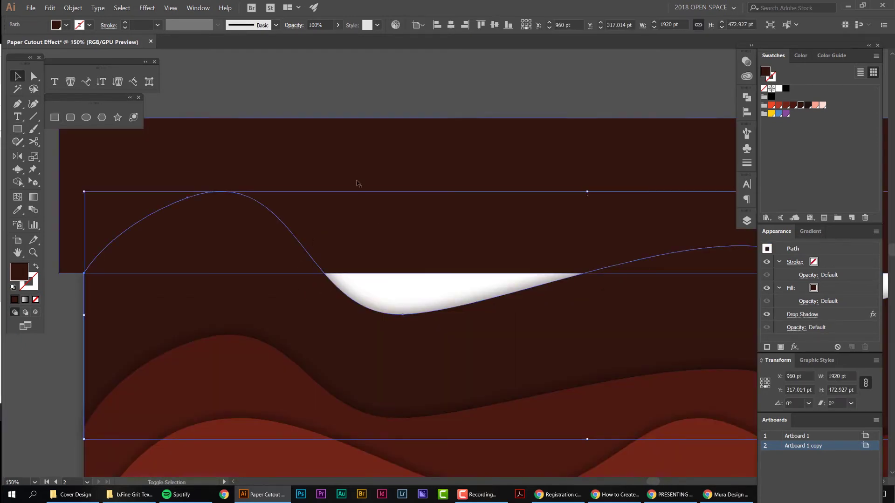
scroll(373, 180, down, 1)
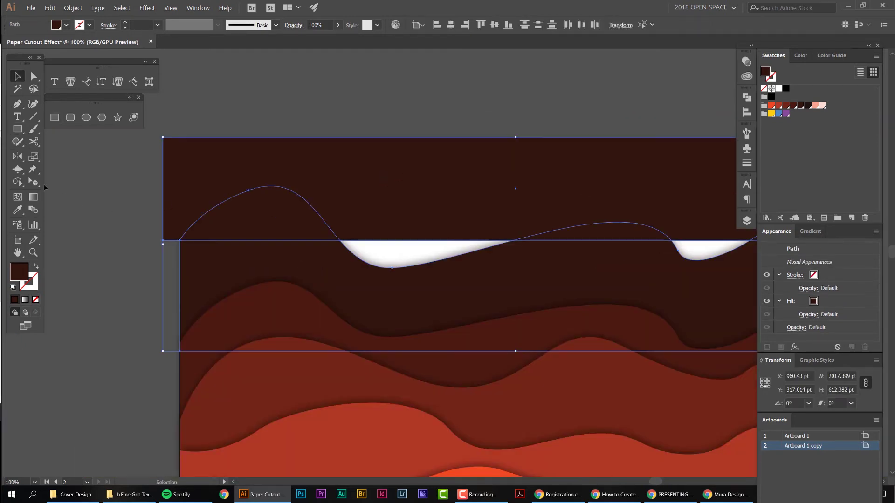
click(20, 185)
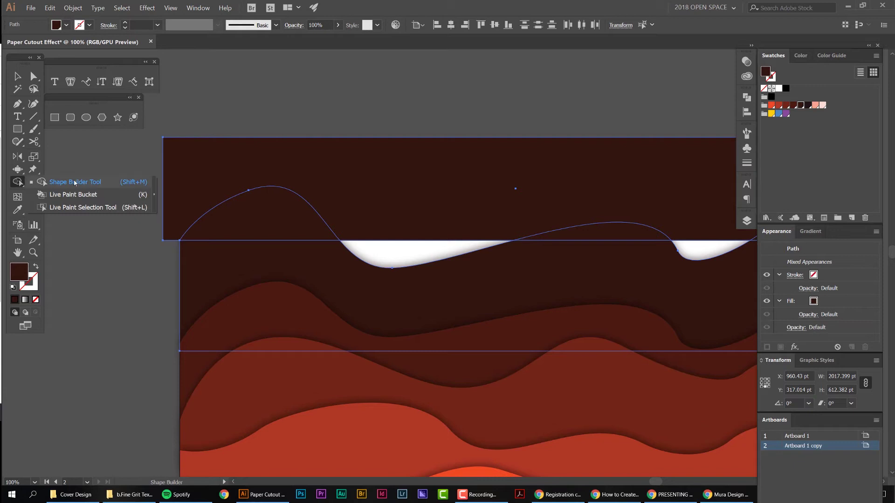
click(76, 183)
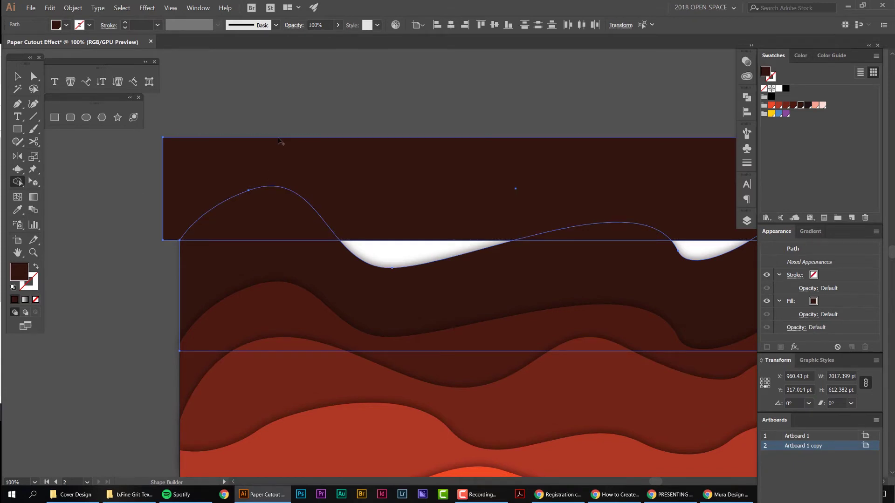
scroll(278, 139, down, 1)
drag(324, 162, 262, 192)
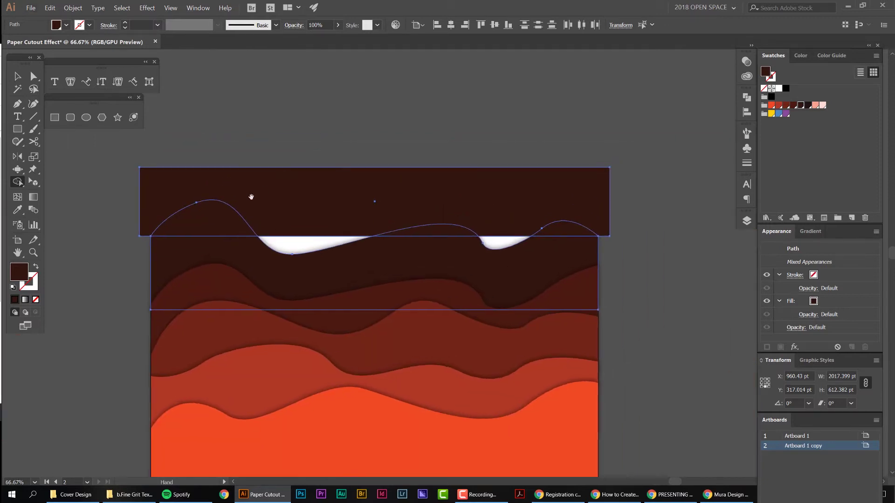
mouse_move(194, 216)
alt+mouse_down()
mouse_move(453, 232)
mouse_move(653, 222)
alt+mouse_up()
key(v)
click(513, 200)
Delete the bottom anchors of the darkest wave's two dips to eliminate the white gaps along the artboard's top edge.
scroll(294, 222, up, 3)
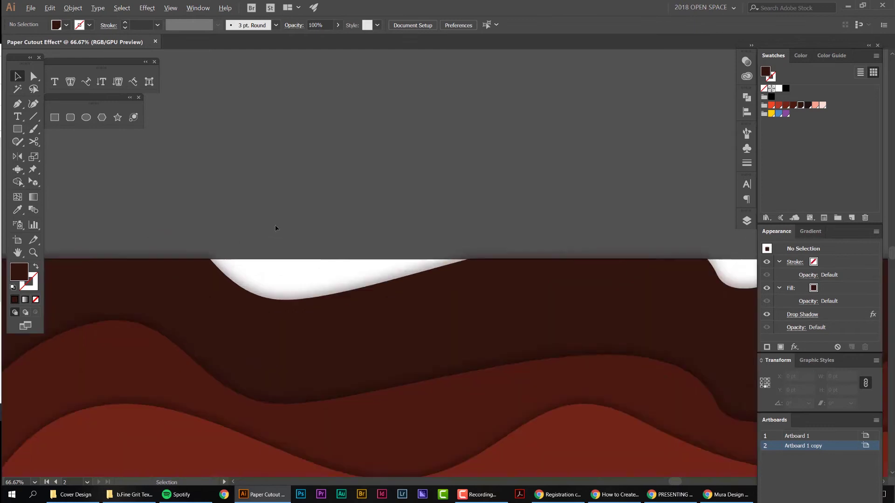
scroll(552, 264, down, 3)
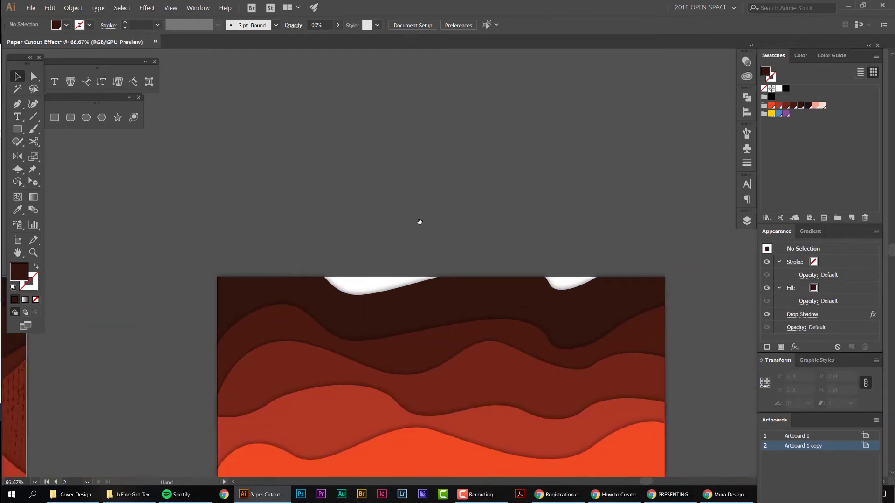
scroll(455, 244, down, 1)
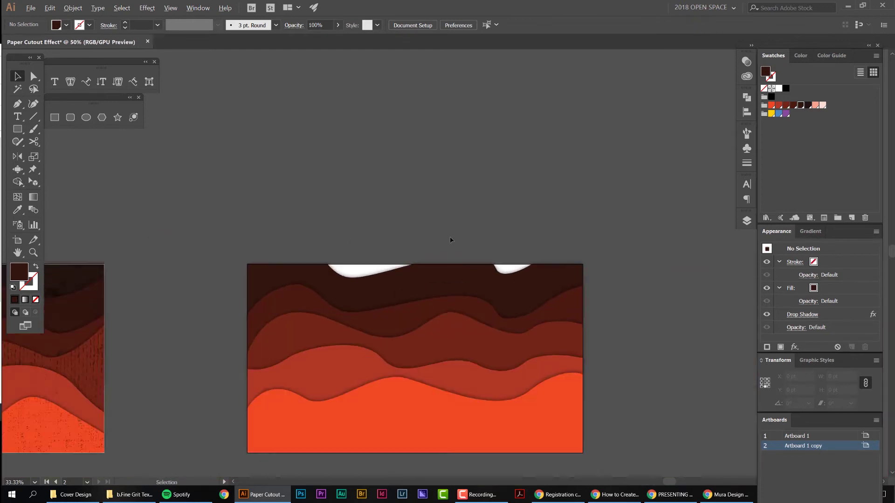
scroll(550, 245, down, 2)
scroll(368, 303, up, 5)
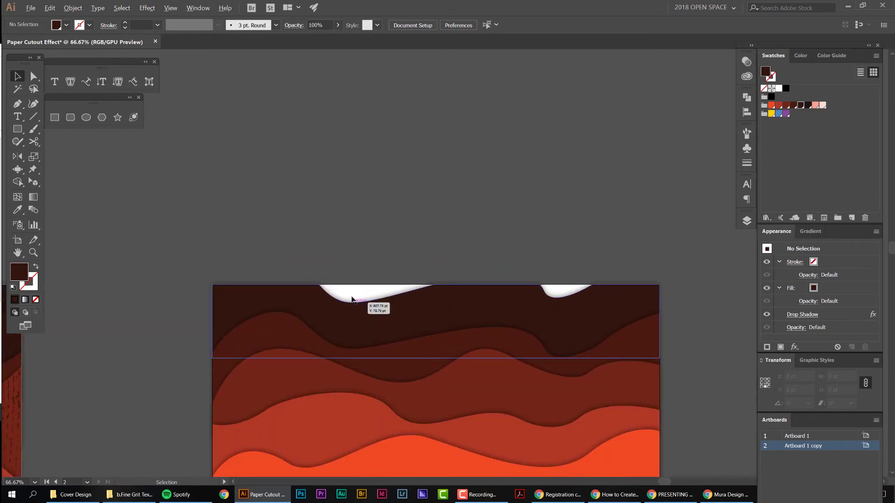
click(361, 296)
scroll(360, 296, down, 3)
scroll(344, 292, up, 3)
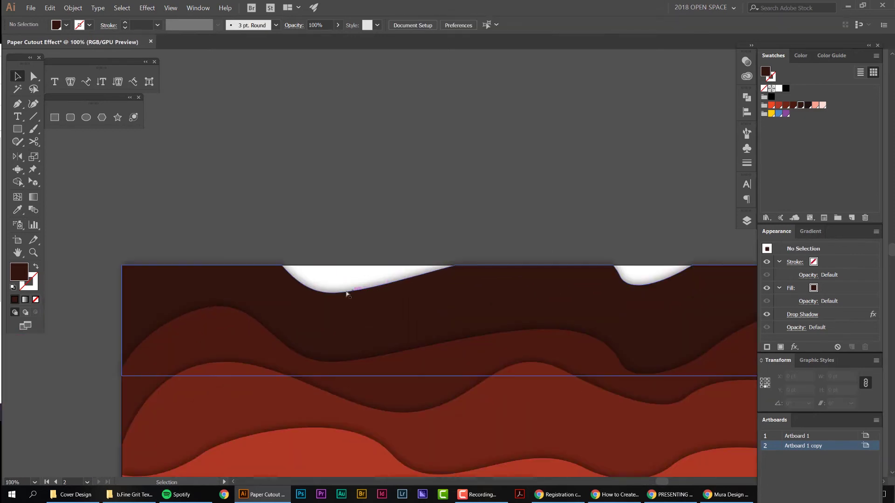
key(a)
click(333, 293)
key(Delete)
click(638, 284)
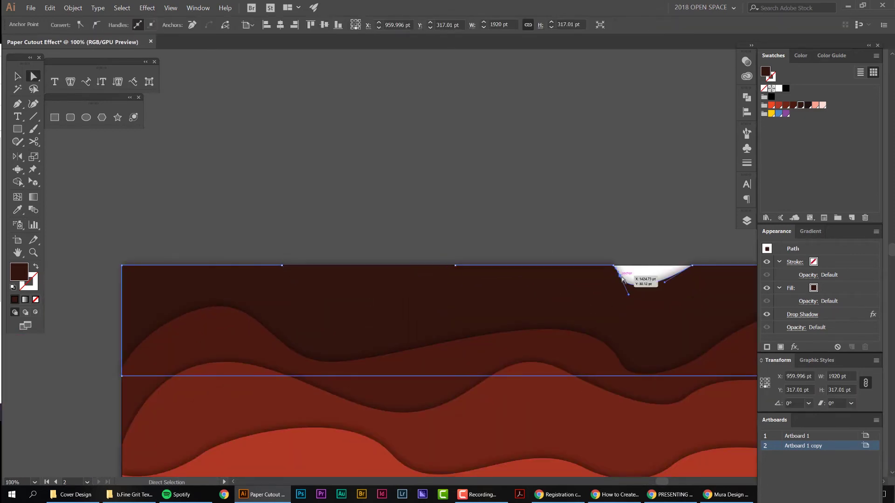
key(Delete)
Delete the leftover middle anchors on the darkest shape's top edge and join the open path into a straight edge.
click(636, 254)
click(569, 281)
drag(641, 254, 391, 283)
key(Delete)
click(499, 279)
key(ctrl+j)
click(516, 246)
drag(495, 279, 484, 201)
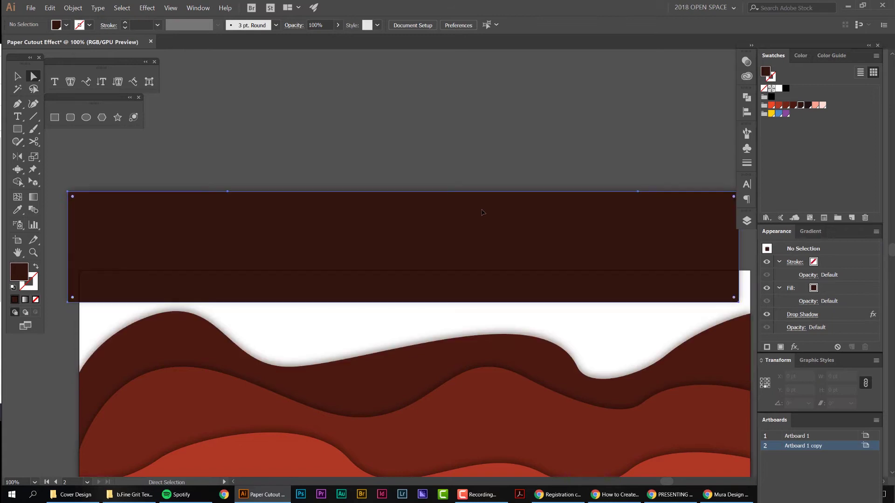
key(ctrl+z)
click(488, 176)
scroll(488, 176, down, 3)
click(511, 218)
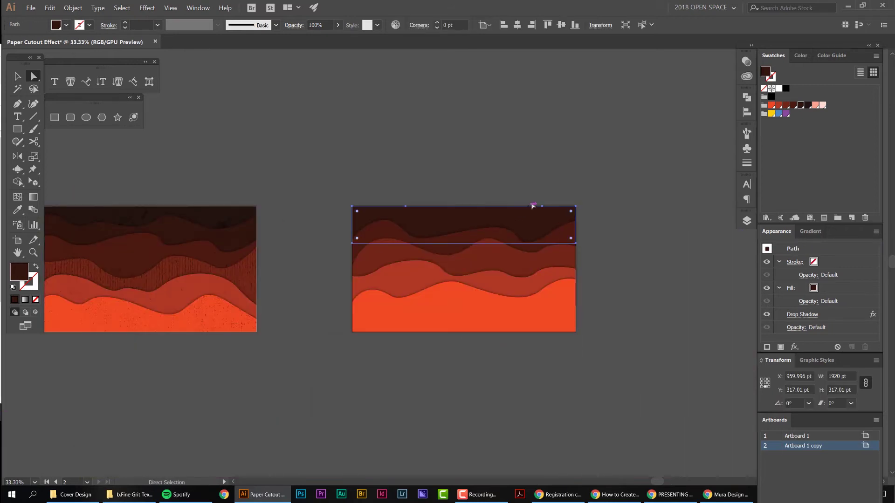
click(585, 181)
Compare the stacked cutout layers with the textured version on the first artboard.
scroll(585, 181, up, 1)
scroll(568, 210, up, 1)
drag(625, 228, 753, 182)
scroll(548, 200, down, 1)
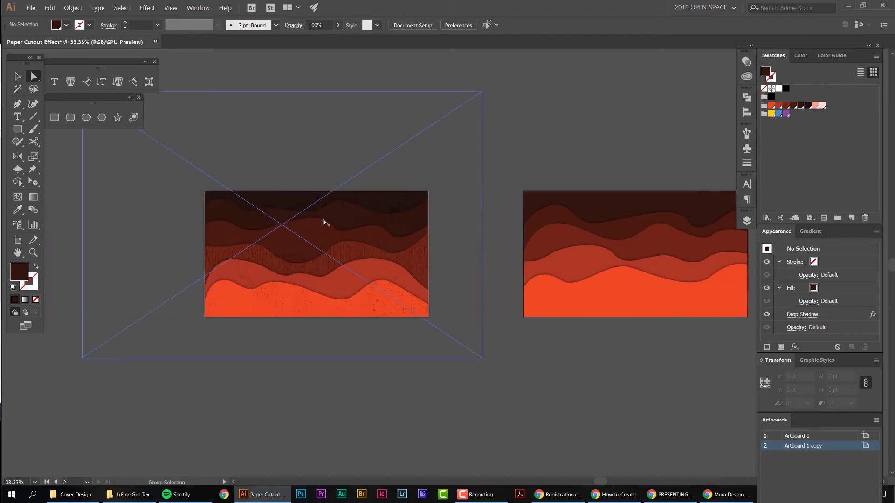
scroll(325, 221, up, 2)
scroll(391, 219, down, 2)
drag(419, 206, 191, 202)
scroll(568, 228, up, 1)
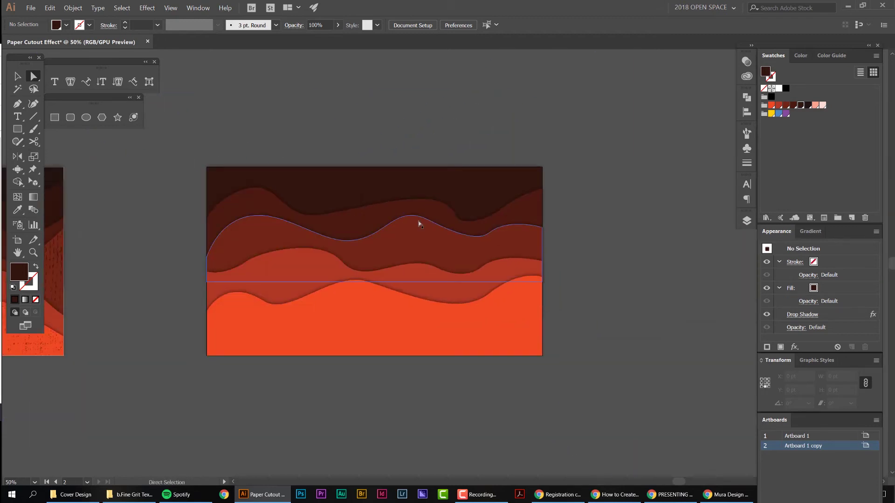
drag(314, 210, 349, 210)
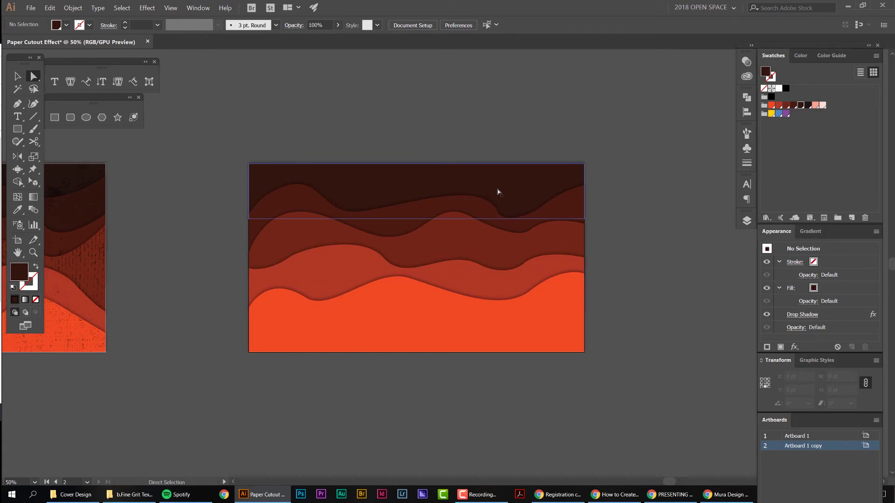
scroll(545, 150, up, 1)
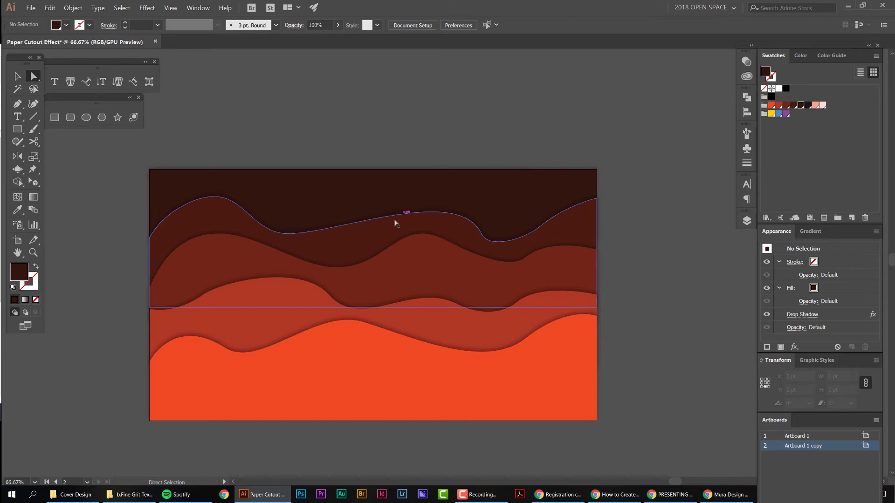
Switch to the b.Fine Grit Textures folder in File Explorer, shift its window aside and browse the texture images from the start.
mouse_move(129, 495)
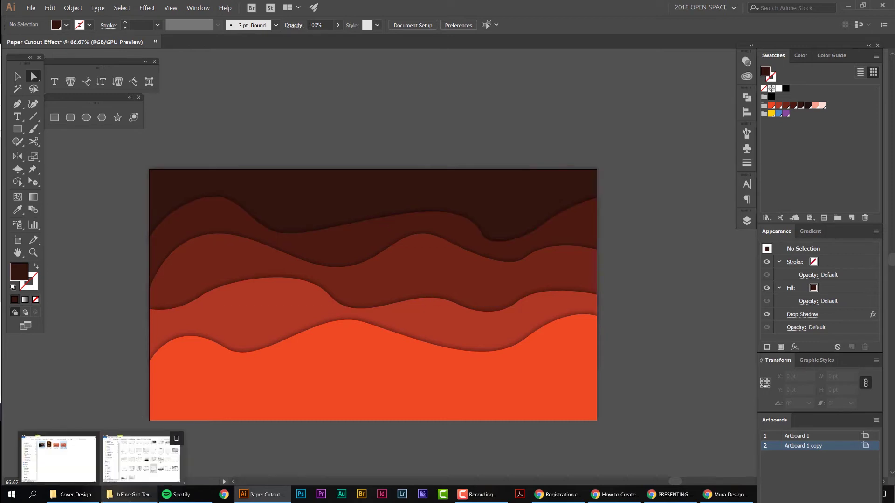
click(141, 459)
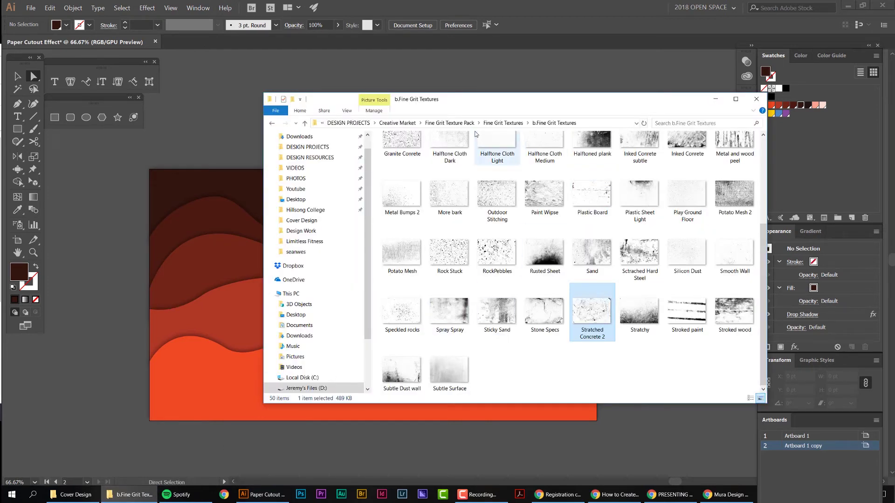
drag(494, 104, 479, 105)
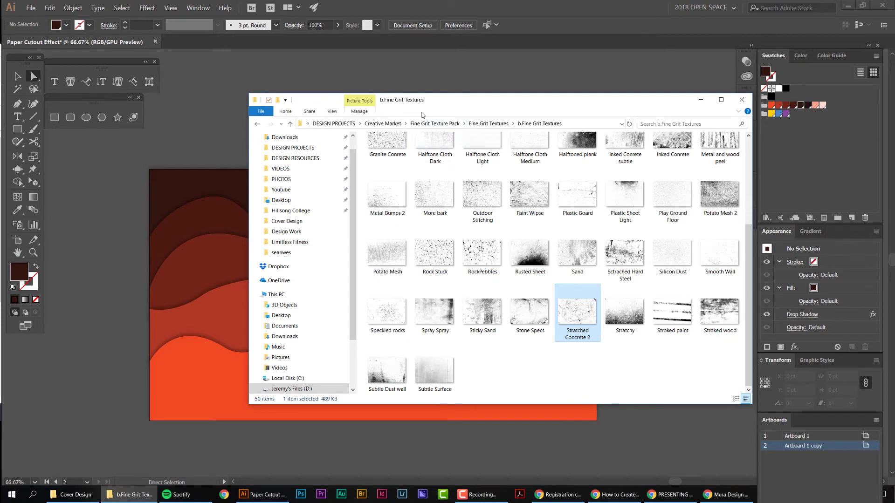
scroll(624, 326, up, 2)
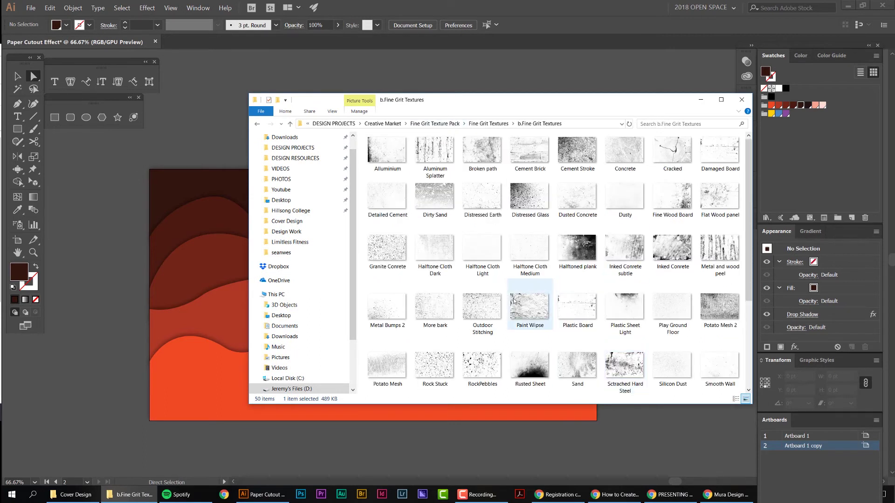
drag(583, 97, 638, 88)
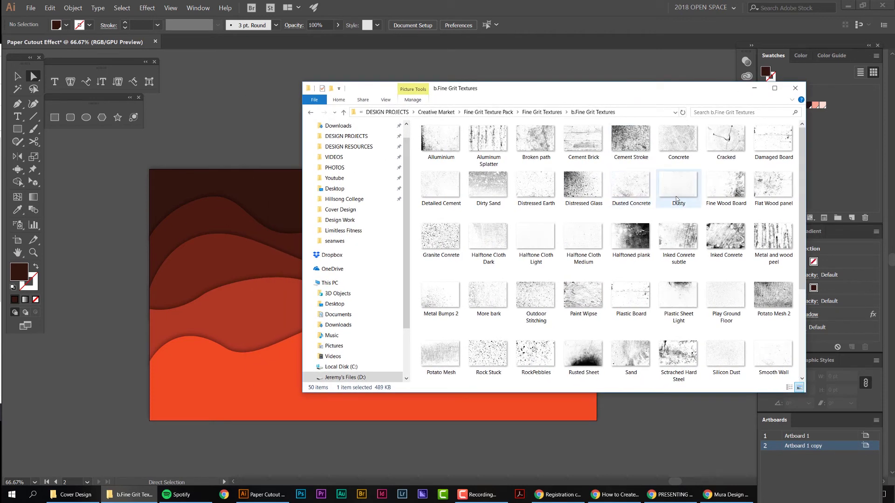
Pick the Dusty texture from the b.Fine Grit Textures folder and switch back to the Paper Cutout Effect artwork in Illustrator.
click(691, 205)
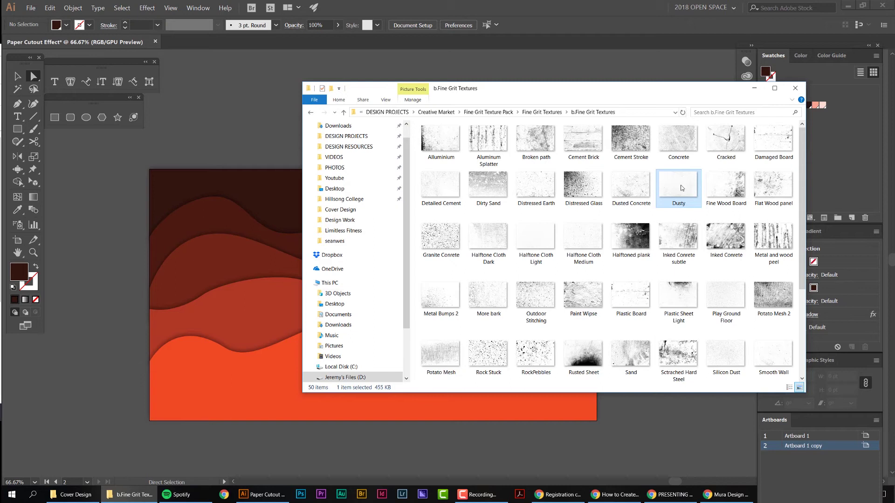
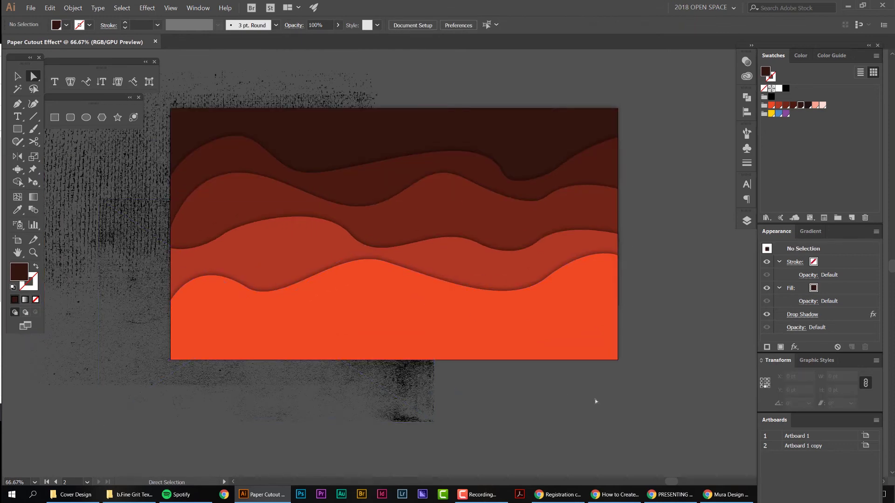
drag(555, 379, 525, 397)
scroll(589, 252, right, 2)
scroll(609, 109, up, 1)
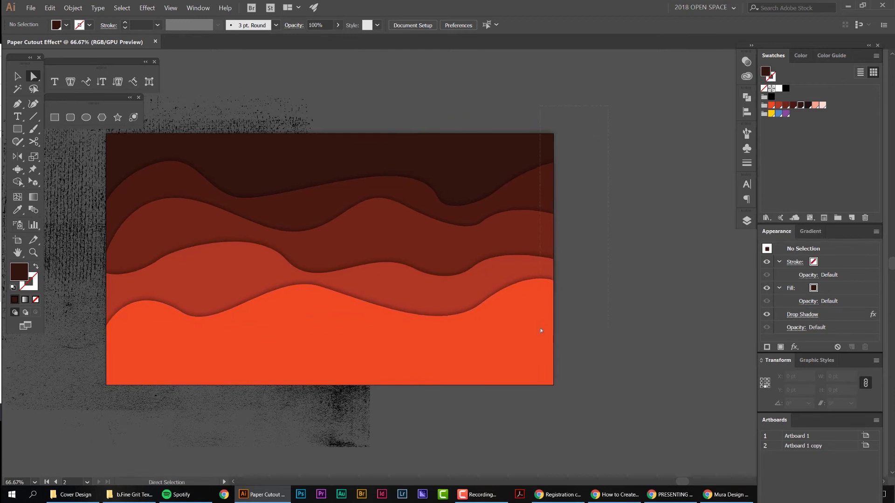
Select all the wave shapes on the second artboard and lock them.
key(ctrl+a)
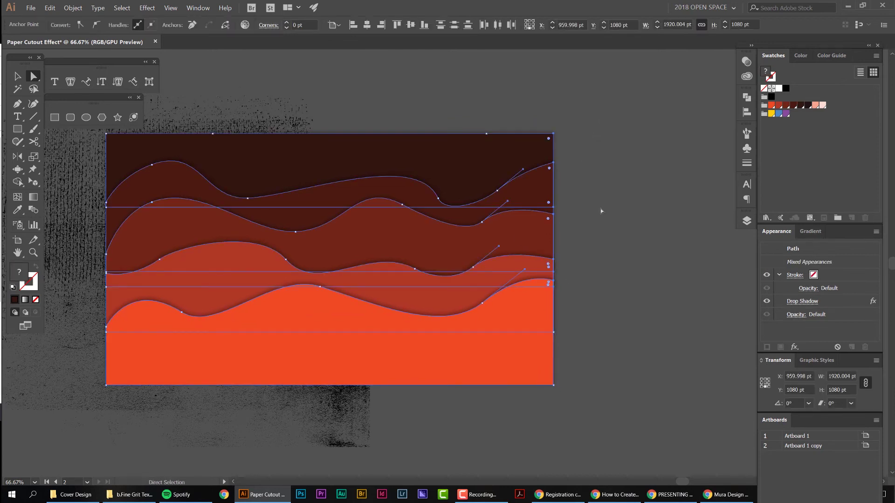
key(v)
key(a)
click(72, 8)
mouse_move(158, 54)
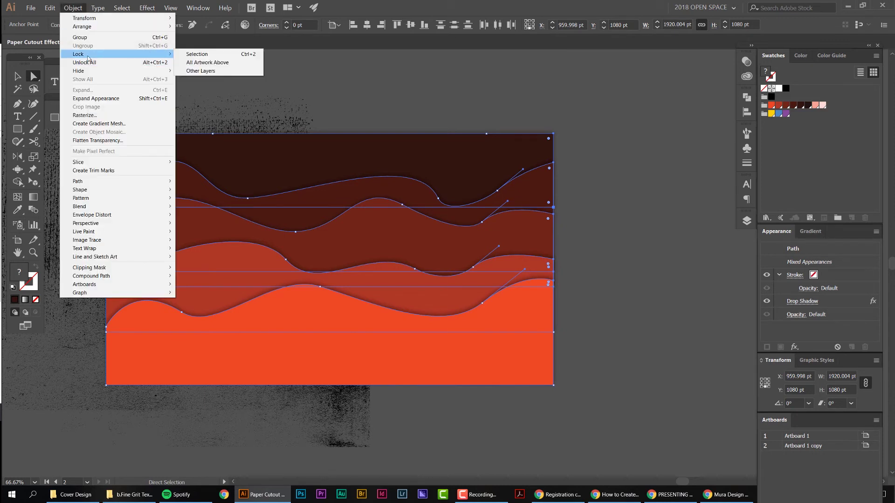
click(213, 56)
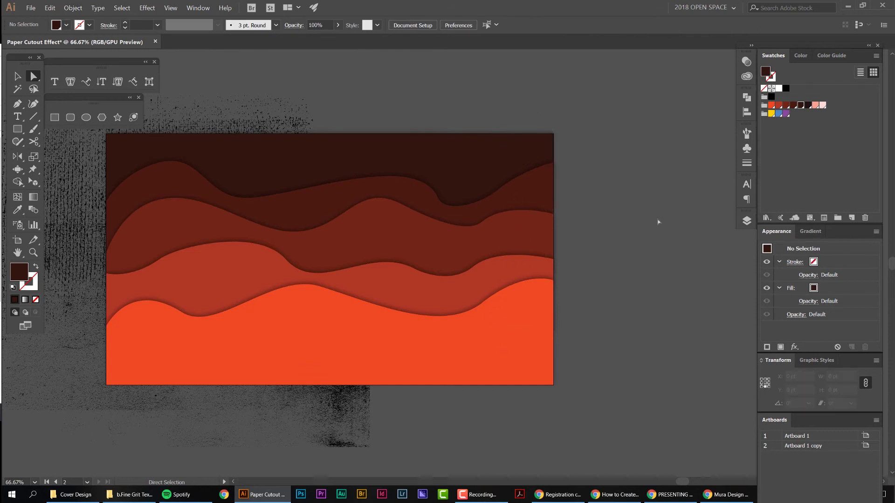
Try shifting the pasted wave copies aside from the originals, and undo the attempt.
key(v)
key(ctrl+alt+2)
key(a)
scroll(625, 214, down, 1)
drag(527, 230, 620, 236)
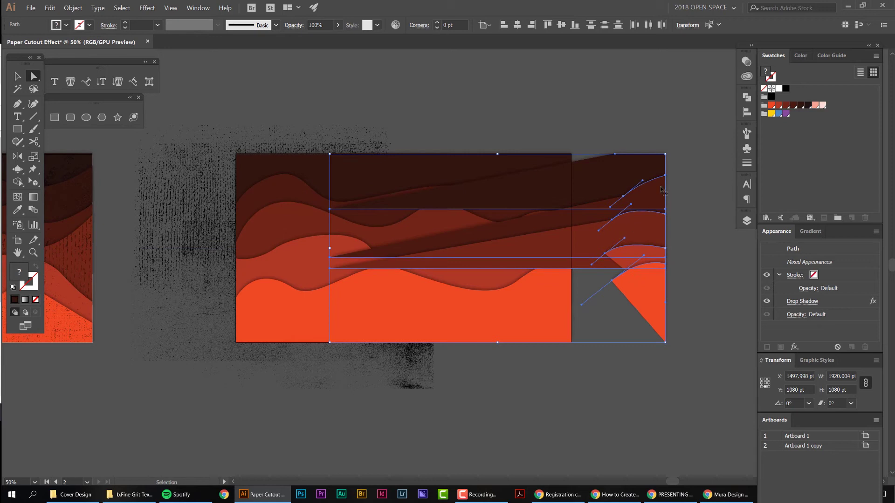
key(ctrl+z)
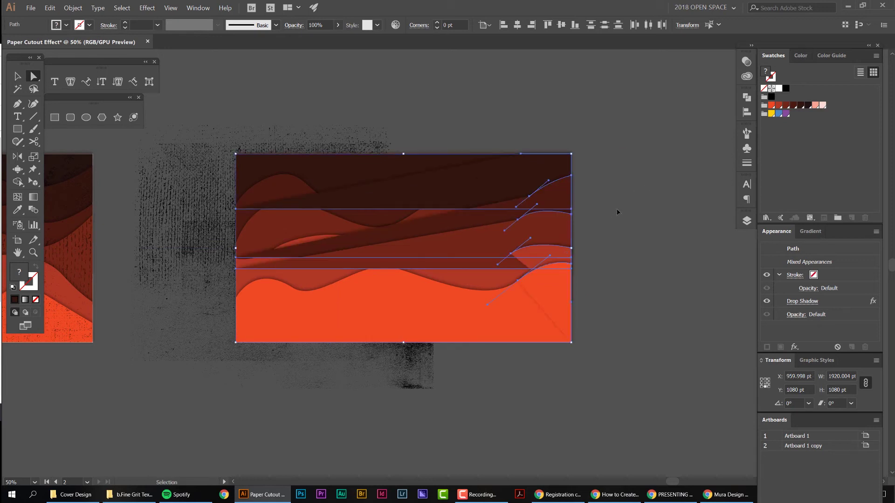
key(ctrl+z)
Select all the wave shapes as whole objects, copy them and lock the originals.
key(v)
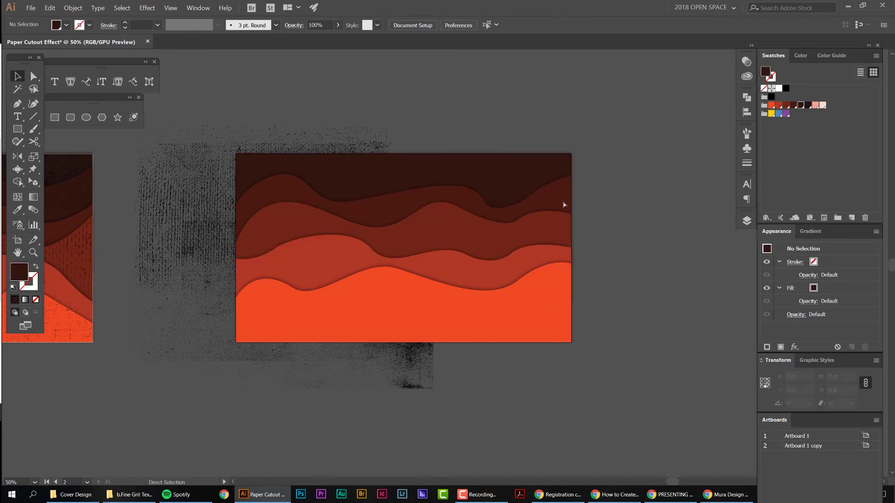
key(ctrl+a)
drag(619, 148, 569, 295)
key(a)
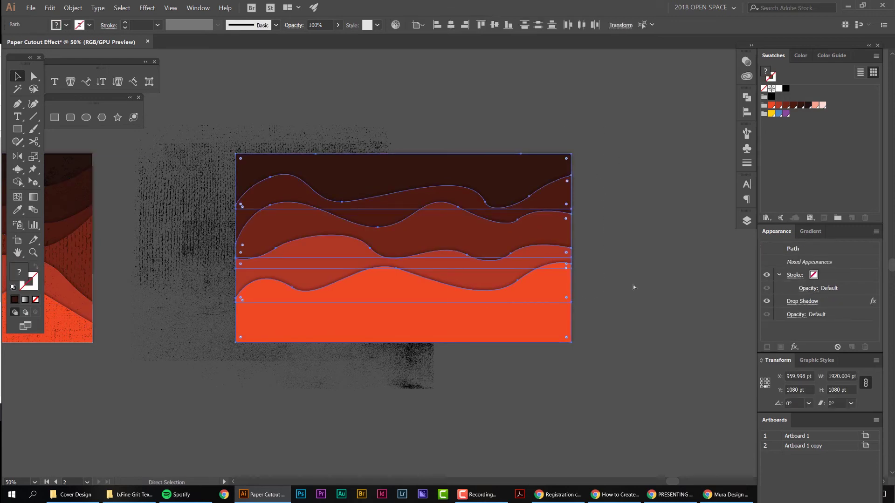
click(602, 246)
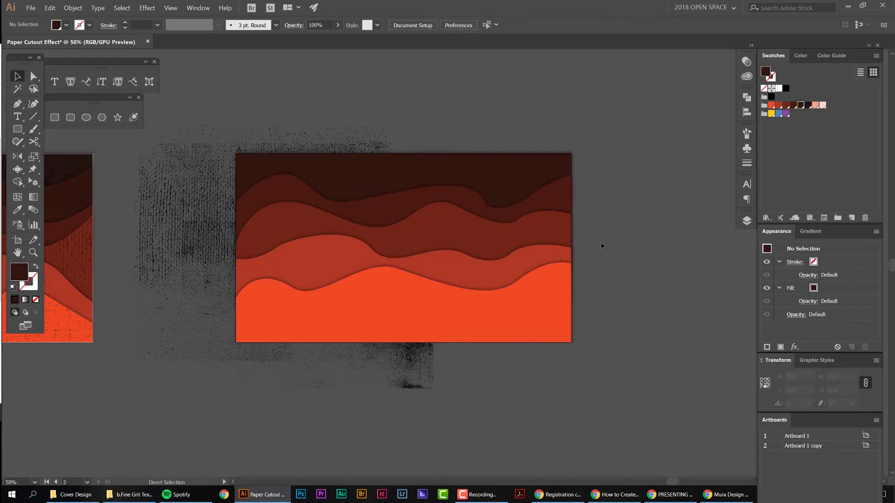
Test pasting the wave copies in front of and behind the originals, shifting each set aside and deleting it.
key(ctrl+f)
drag(558, 228, 630, 302)
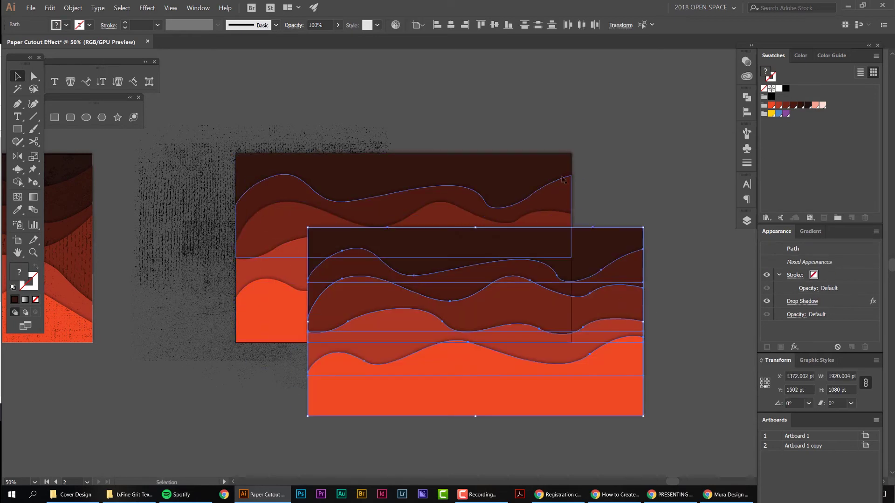
key(Delete)
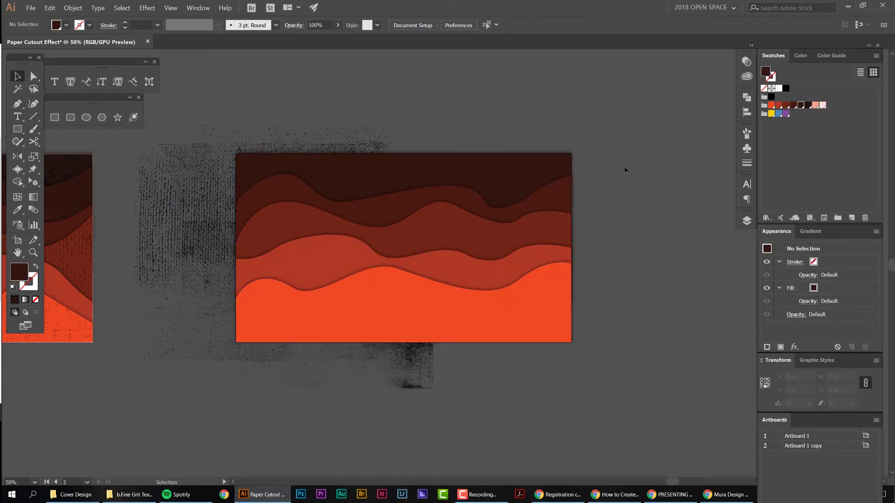
key(ctrl+b)
drag(532, 249, 426, 256)
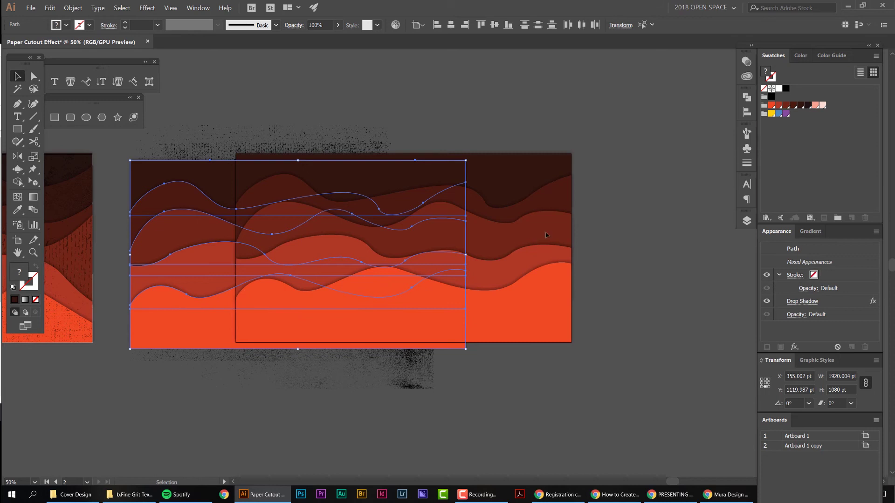
key(Delete)
Try shifting all the wave shapes aside and undo the move.
scroll(444, 178, up, 1)
scroll(419, 201, down, 1)
scroll(486, 193, up, 1)
key(ctrl+a)
drag(569, 300, 468, 320)
key(ctrl+z)
Copy all the wave shapes on the second artboard and lock the originals in place.
scroll(584, 198, down, 1)
scroll(590, 195, up, 1)
drag(611, 195, 629, 198)
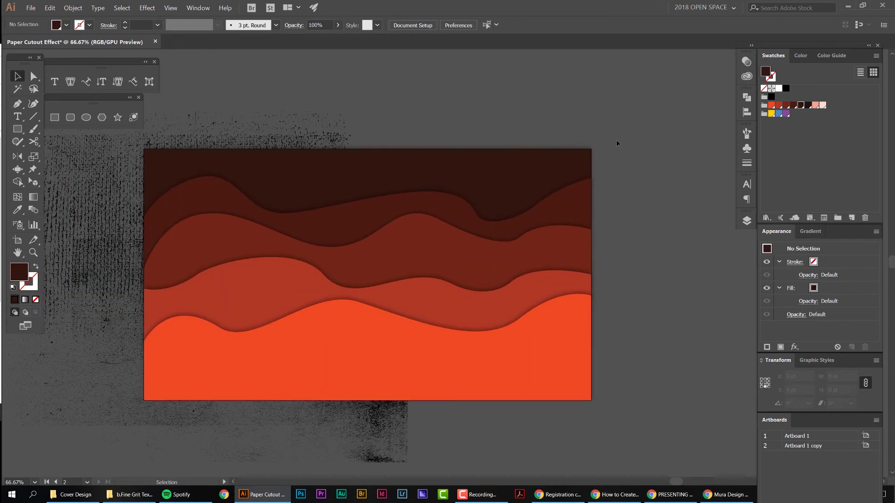
key(ctrl+a)
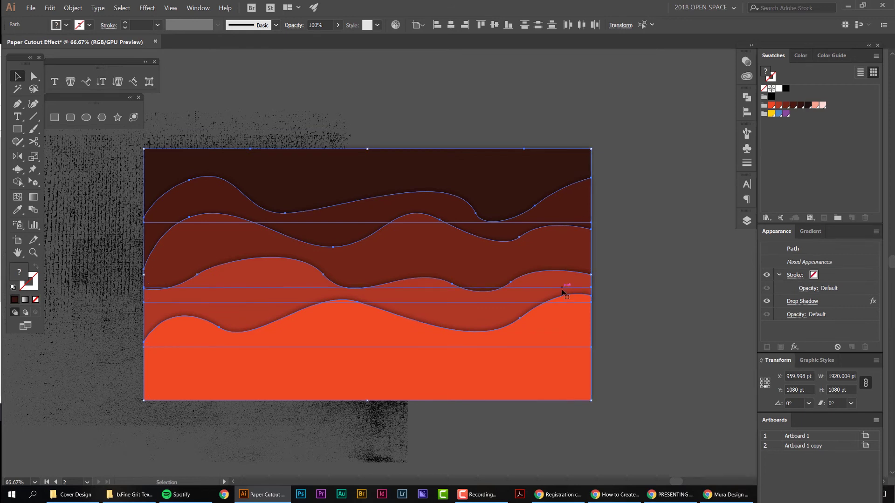
key(a)
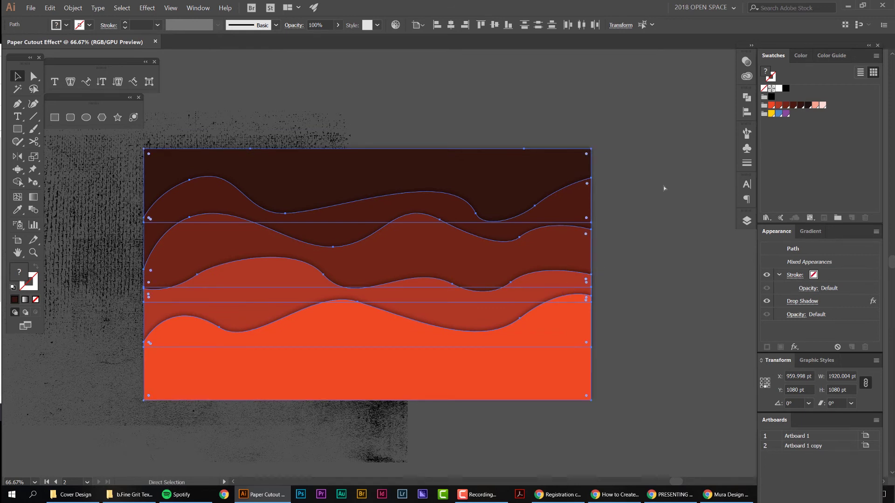
key(ctrl+shift+a)
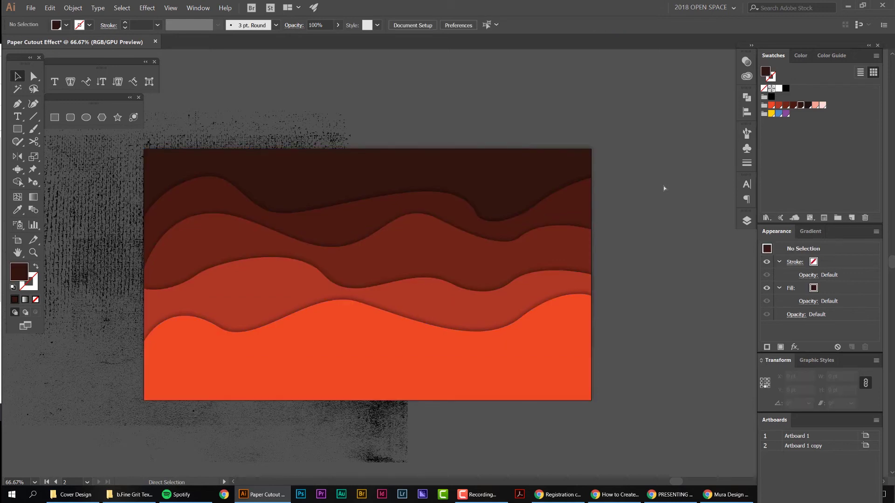
Paste the wave copies directly over the locked originals, check the duplicates by shifting them aside, and undo the shift.
key(ctrl+alt+a)
scroll(656, 172, down, 1)
drag(595, 191, 488, 189)
drag(488, 190, 681, 279)
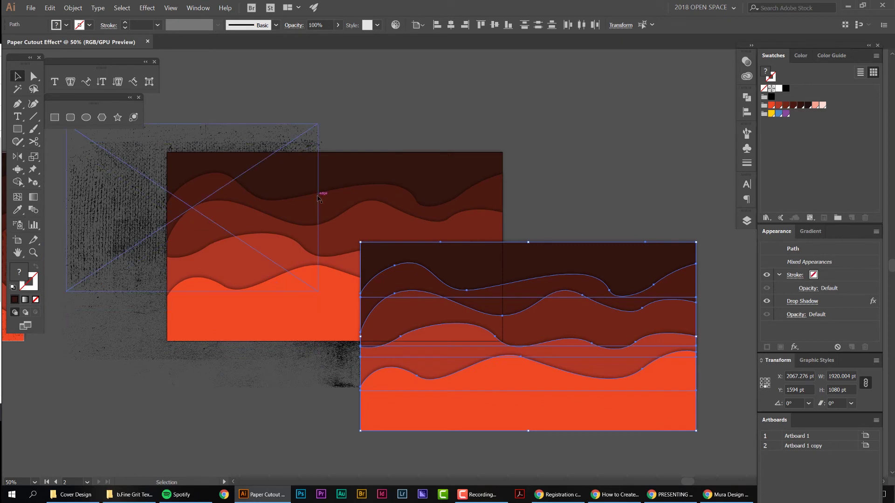
key(ctrl+z)
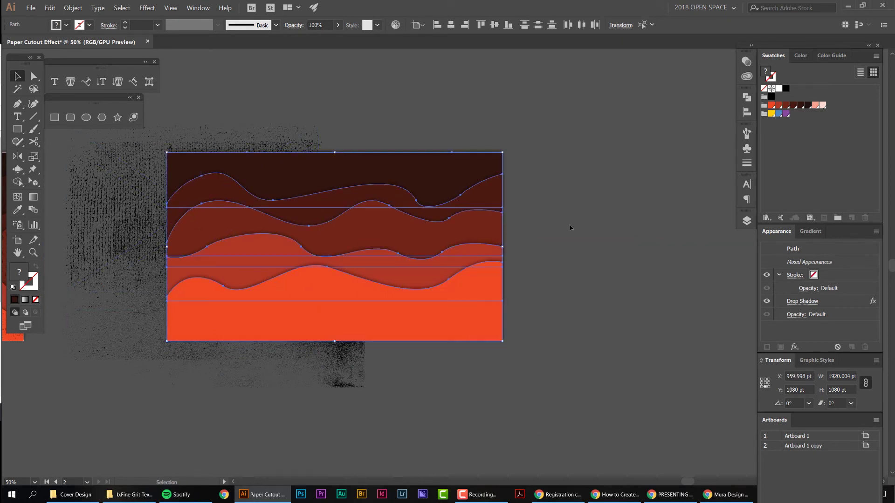
click(570, 225)
Enlarge the Spray Spray texture to about 2007 × 1338 pt so it spans the full width of the artboard.
scroll(502, 315, up, 1)
click(306, 379)
drag(341, 376, 485, 348)
scroll(484, 348, down, 1)
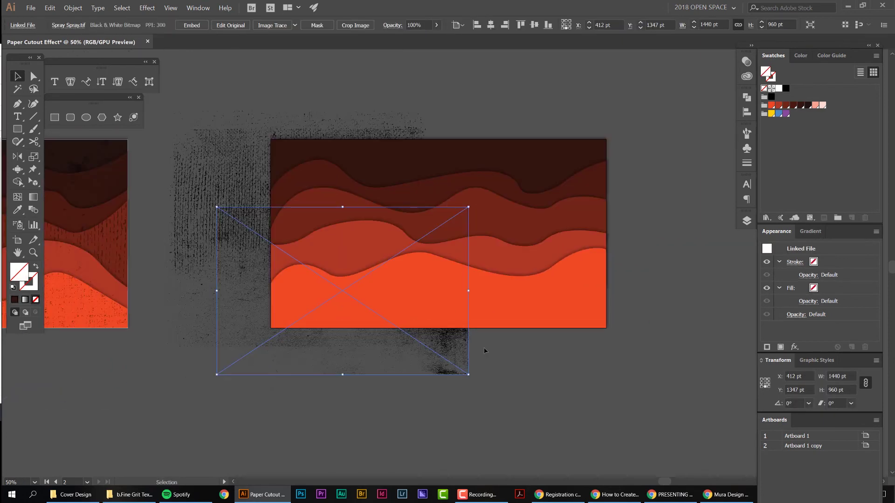
mouse_move(469, 206)
mouse_down()
mouse_move(569, 155)
mouse_move(552, 151)
mouse_up()
mouse_move(485, 355)
mouse_down()
mouse_move(539, 352)
mouse_move(532, 357)
mouse_up()
drag(606, 151, 614, 147)
click(639, 206)
Clip the Spray Spray texture to the frontmost orange wave's copy with a clipping mask.
scroll(572, 338, up, 3)
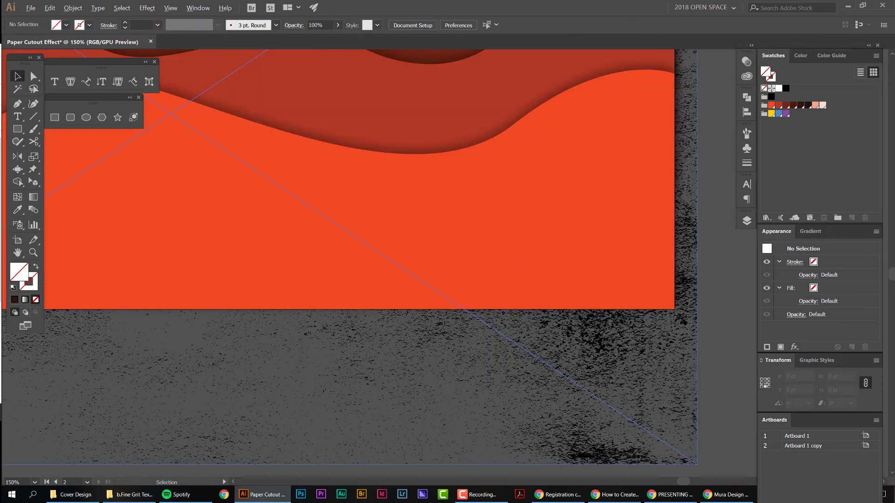
scroll(563, 343, down, 2)
drag(630, 289, 605, 317)
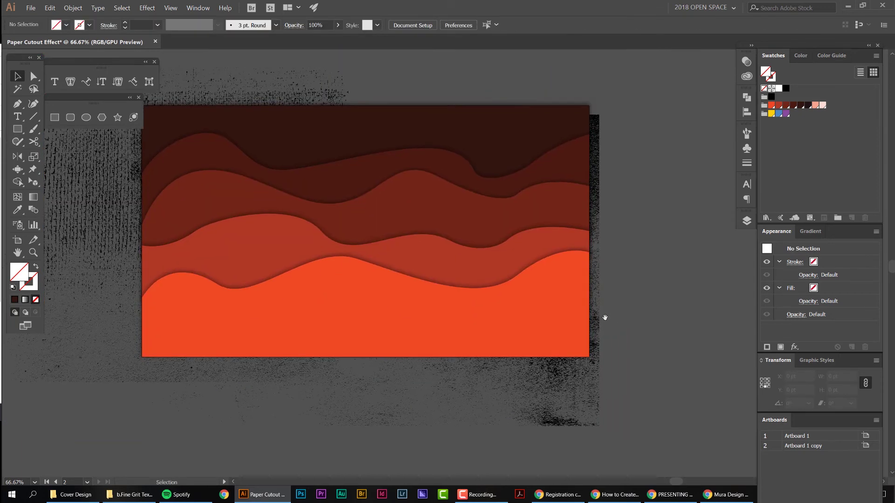
click(593, 355)
click(633, 316)
click(573, 308)
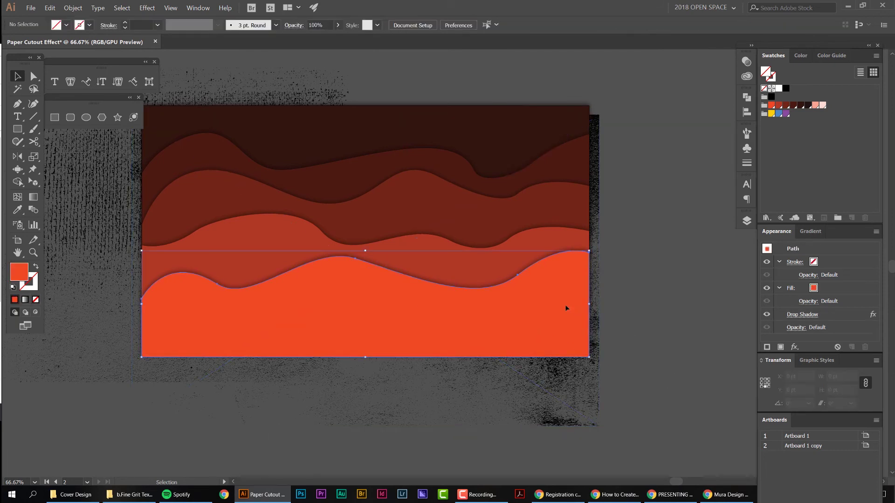
shift+click(470, 391)
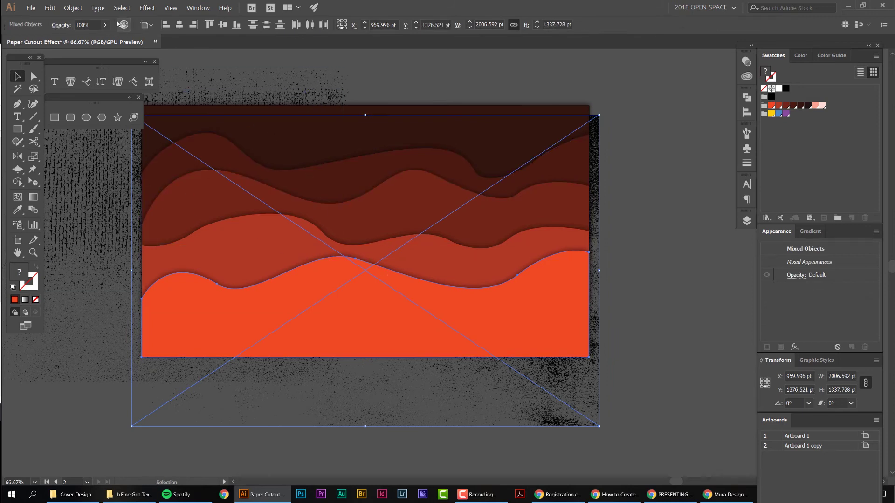
click(79, 8)
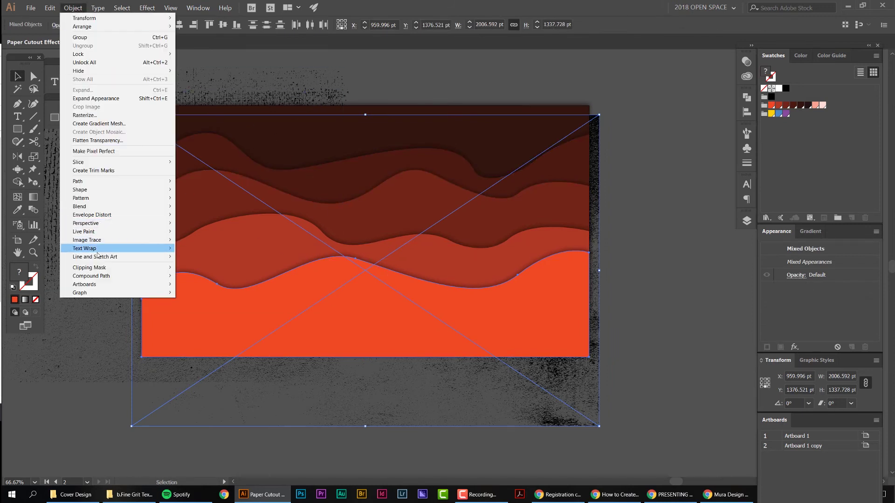
mouse_move(106, 269)
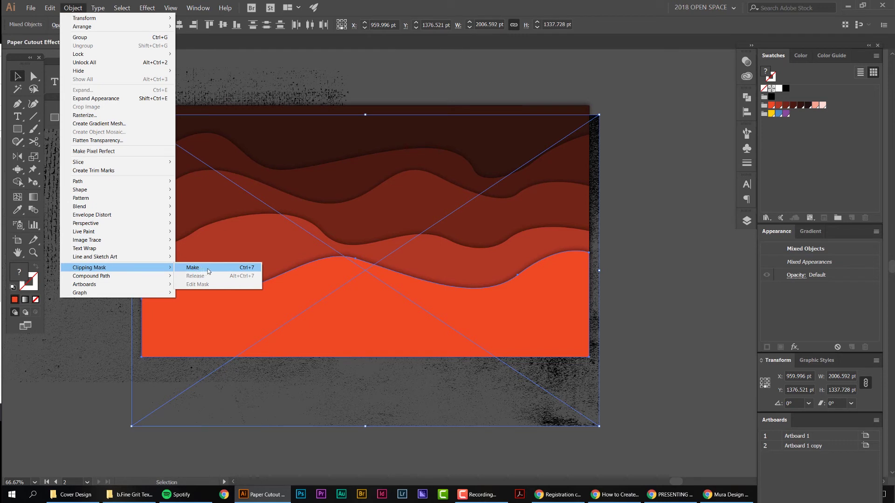
click(248, 270)
Examine the clipped grit texture on the orange wave and how it overlaps the red layer above it.
click(598, 313)
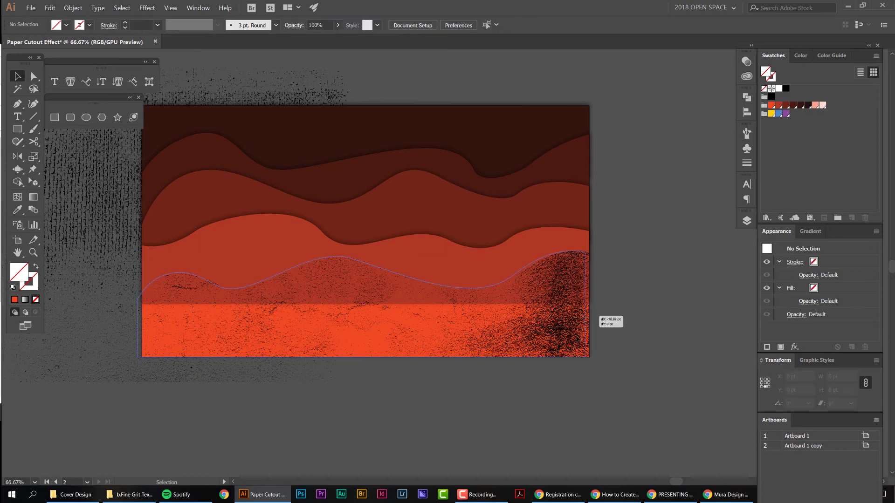
drag(589, 319, 572, 350)
key(ctrl+z)
click(620, 343)
click(581, 334)
click(611, 338)
drag(321, 283, 354, 286)
scroll(354, 283, up, 1)
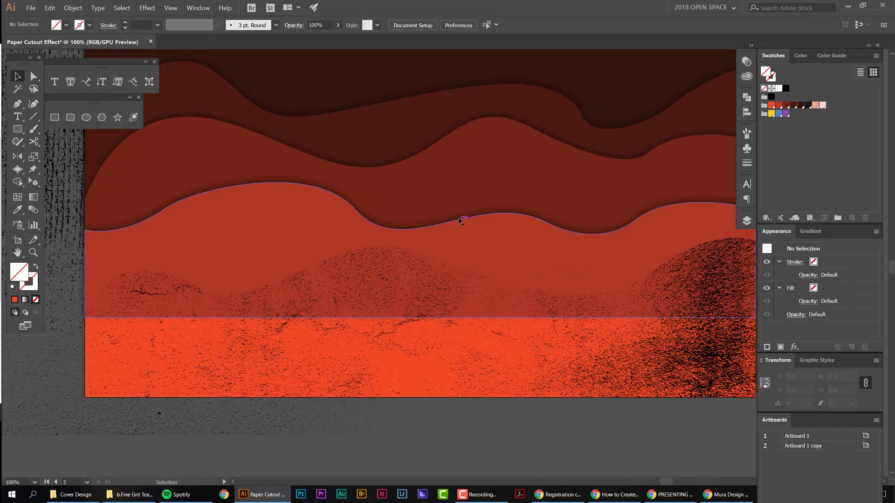
scroll(286, 216, up, 2)
key(ctrl+minus)
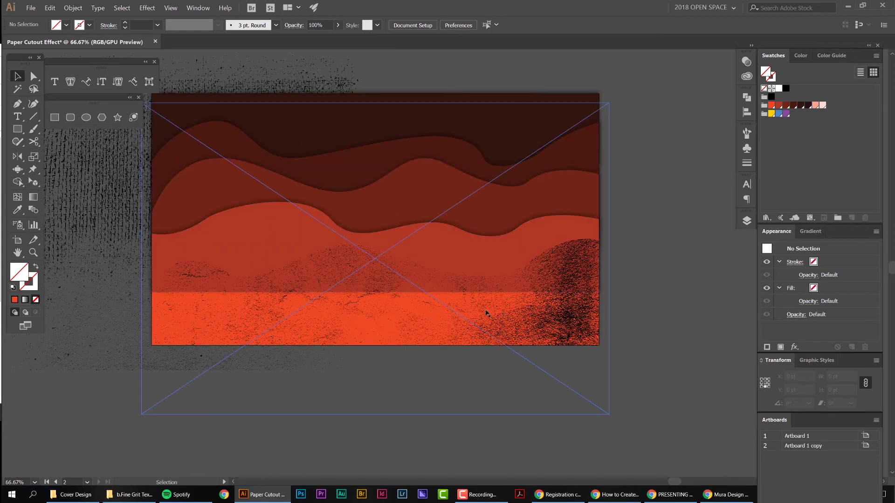
scroll(439, 319, up, 1)
scroll(448, 302, down, 1)
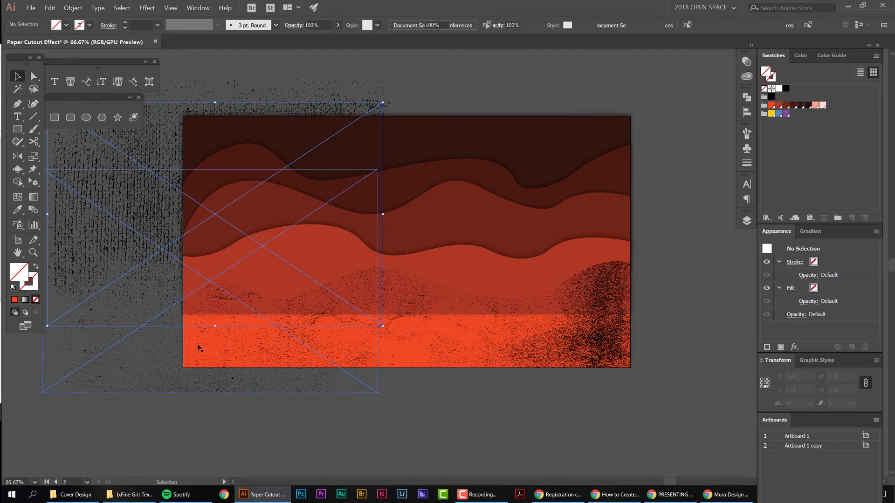
Enlarge the lower unused texture to about 2247 × 1498 pt over the artwork and clip it to the second wave from the front.
click(197, 347)
drag(378, 281, 566, 219)
drag(376, 401, 463, 399)
shift+click(483, 273)
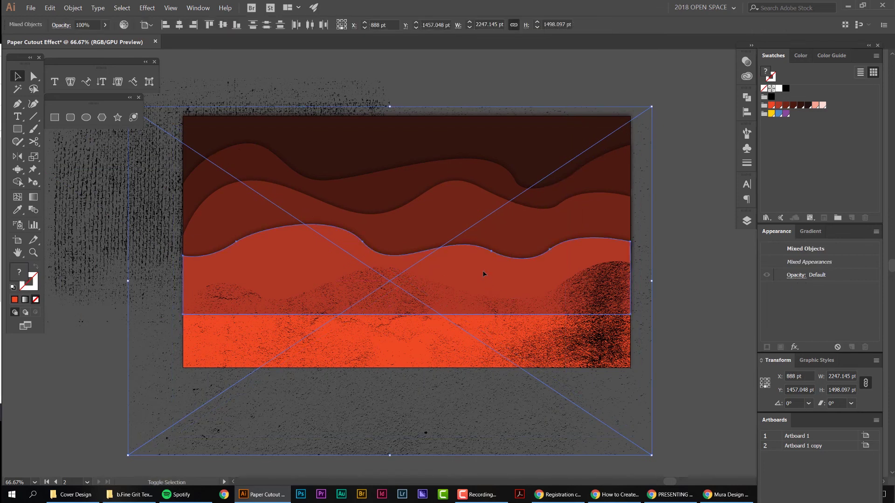
key(ctrl+7)
Scale the next grit texture to about 2045 × 1363 pt over the artboard and clip it to the third wave from the front.
drag(152, 268, 270, 336)
drag(498, 172, 636, 121)
shift+click(583, 281)
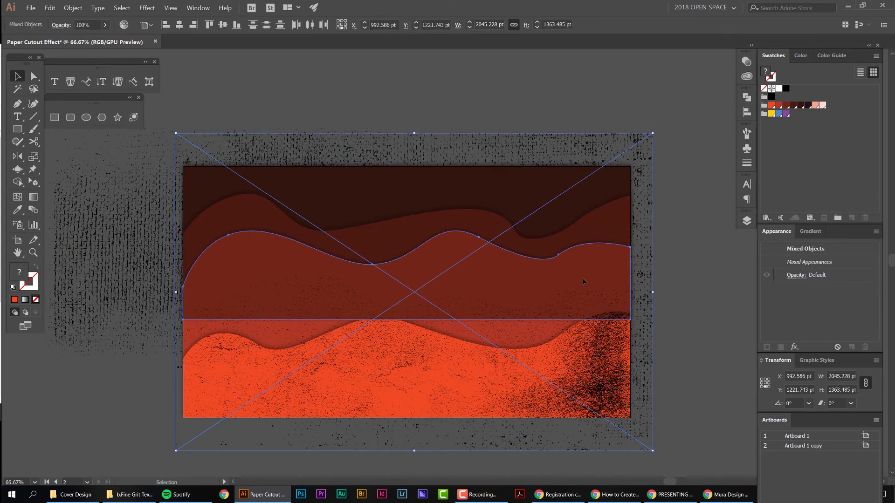
key(ctrl+7)
Scale the Halftone Cloth Medium texture to about 1992 × 1328 pt over the artboard and clip it to the fourth wave from the front.
click(153, 267)
scroll(153, 267, down, 1)
drag(153, 267, 187, 335)
drag(360, 231, 457, 167)
drag(159, 265, 220, 264)
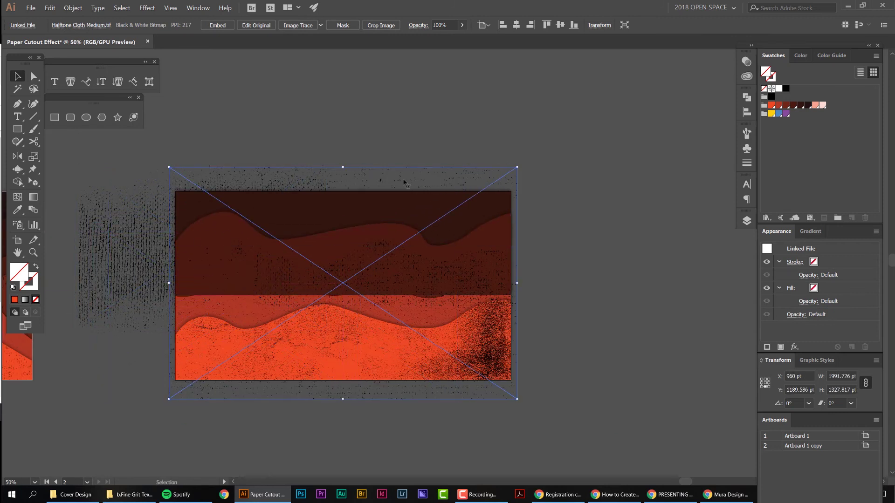
shift+click(342, 243)
key(ctrl+7)
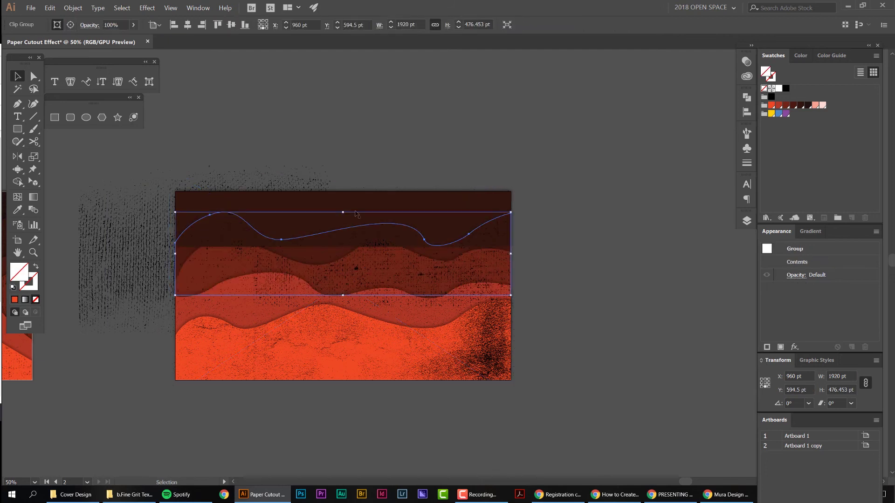
Scale the last unused texture to about 2106 × 1404 pt over the artboard and clip it to the darkest back shape.
click(387, 130)
drag(198, 226, 232, 311)
drag(363, 251, 517, 172)
drag(152, 247, 199, 247)
shift+click(346, 213)
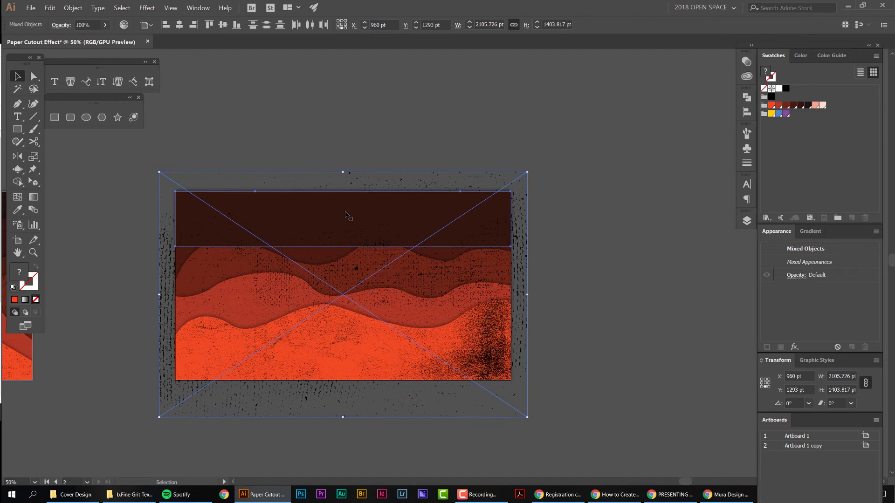
key(ctrl+7)
click(469, 149)
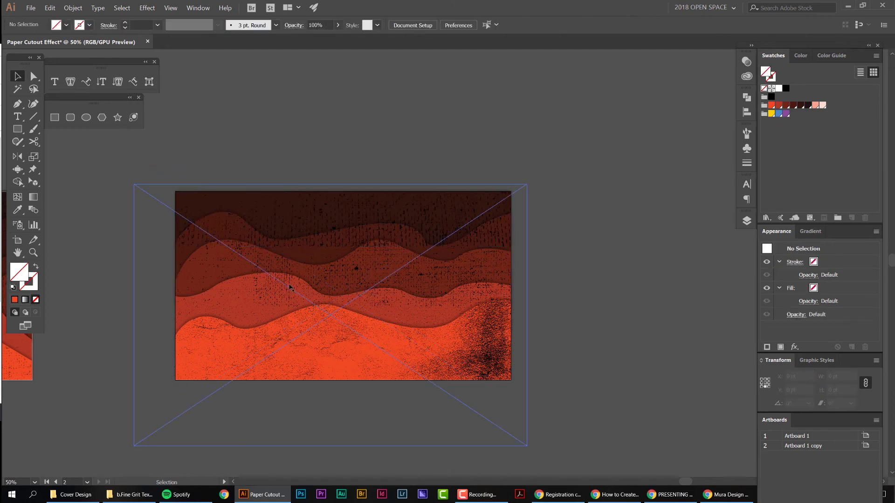
Examine how the back shape's clipped texture overlaps the wave in front of it.
scroll(460, 329, up, 2)
drag(406, 192, 414, 211)
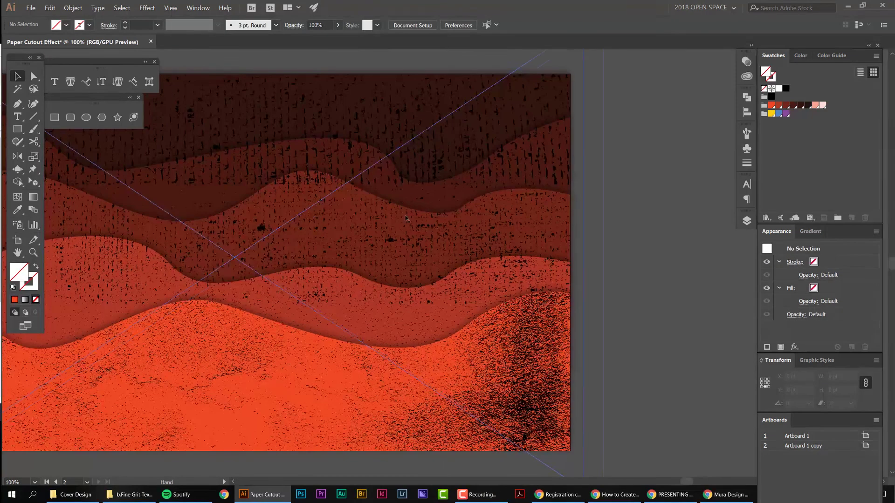
key(ctrl+minus)
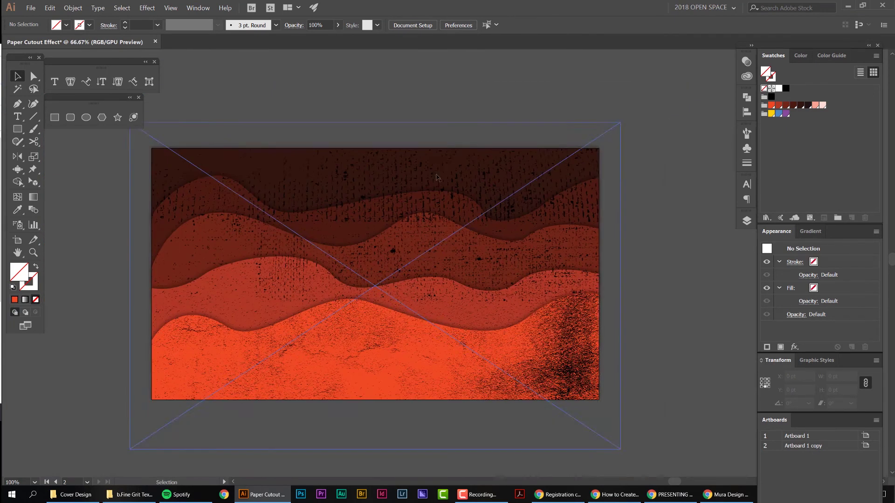
drag(493, 126, 464, 142)
drag(395, 198, 415, 151)
key(ctrl+z)
drag(334, 144, 389, 155)
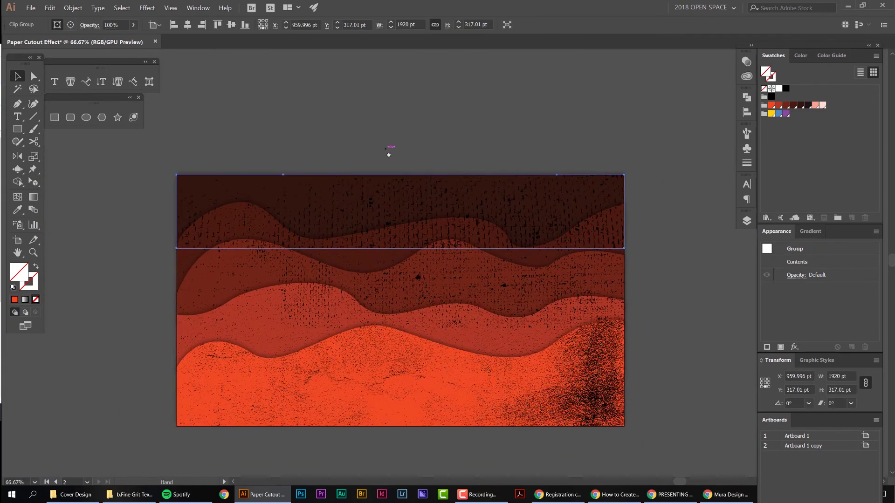
key(ctrl+1)
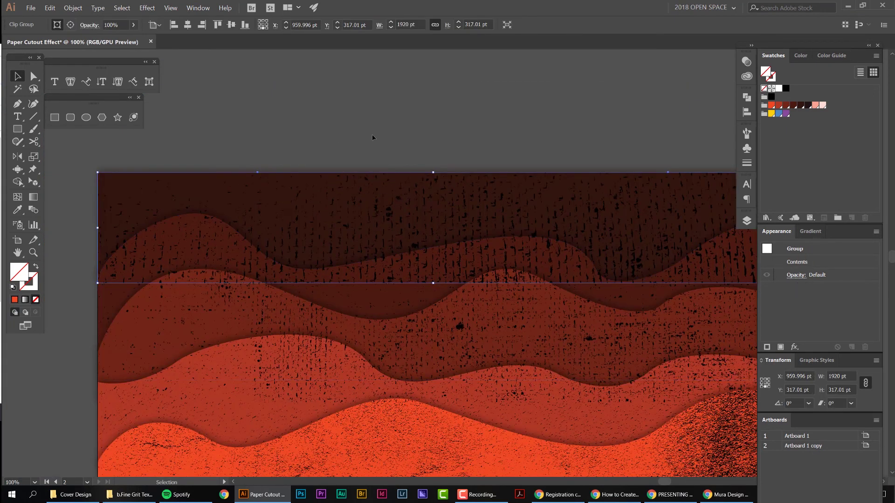
Rearrange the back shape's clipped texture so it sits above that shape but behind the wave in front of it.
click(73, 8)
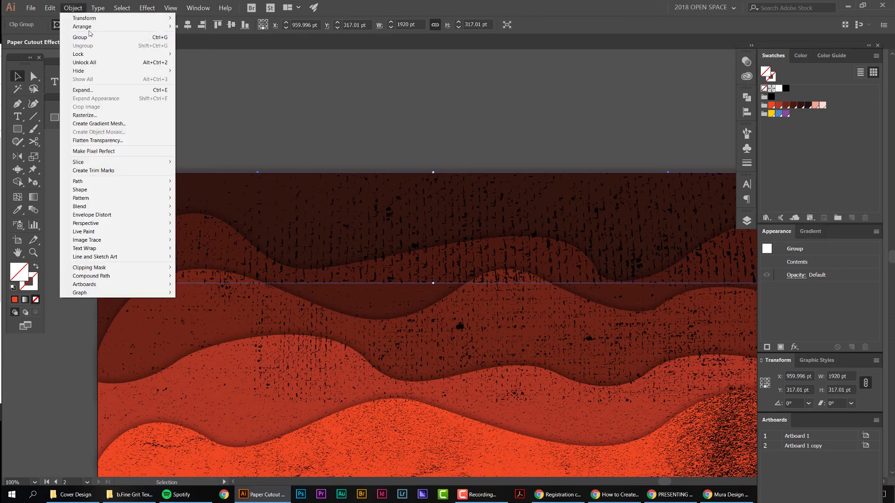
mouse_move(118, 29)
click(196, 52)
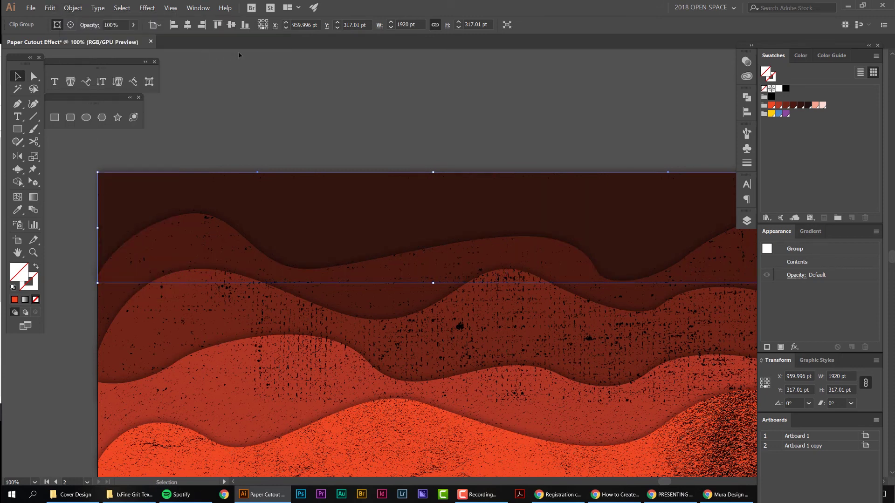
click(73, 8)
mouse_move(89, 27)
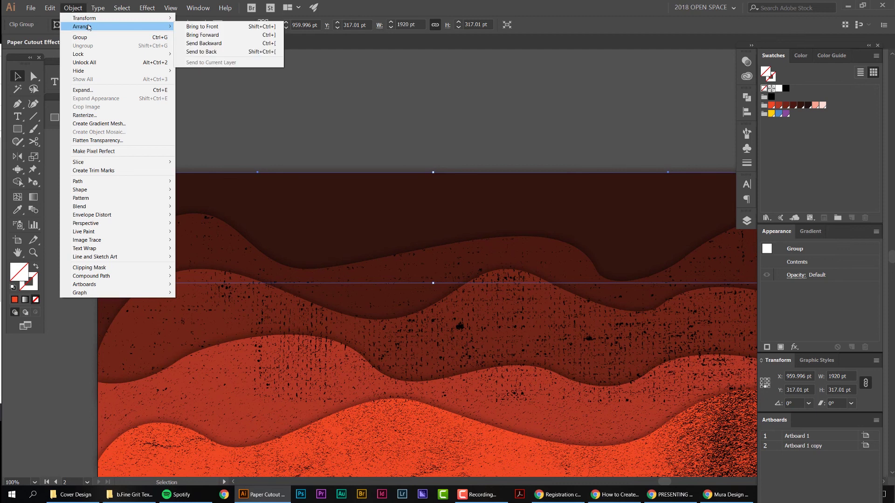
click(203, 35)
click(73, 8)
mouse_move(92, 27)
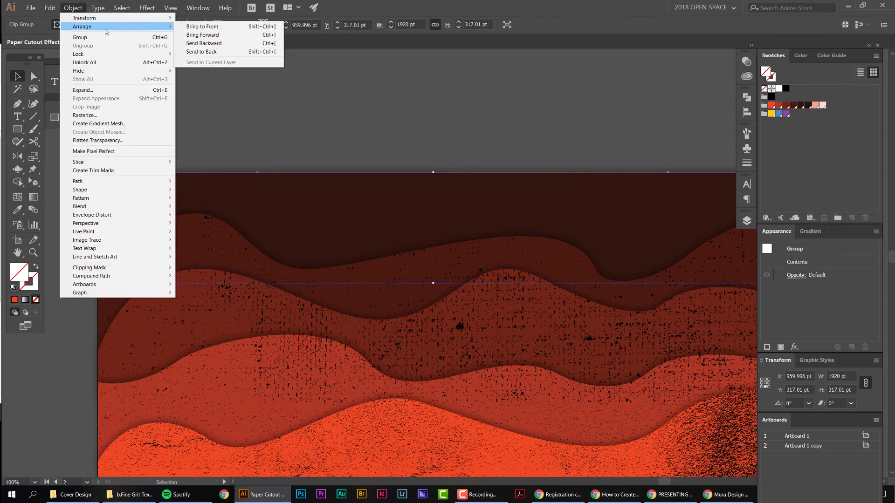
click(242, 36)
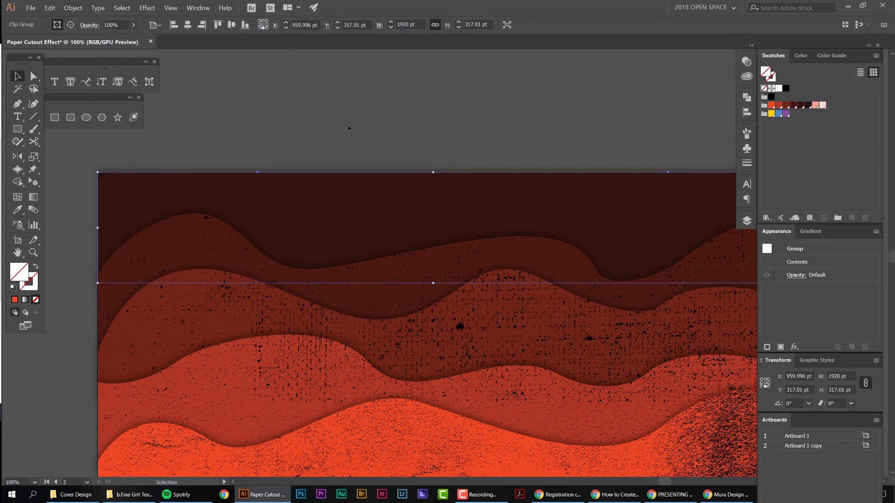
key(a)
key(ctrl+])
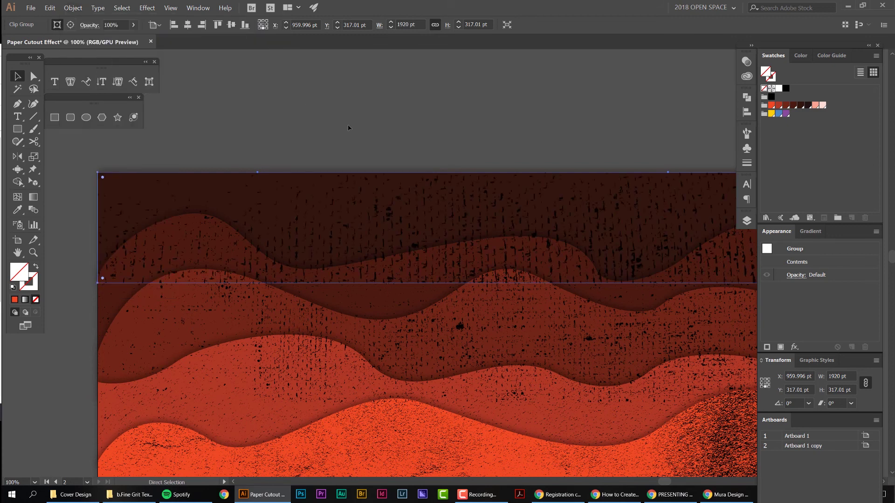
key(v)
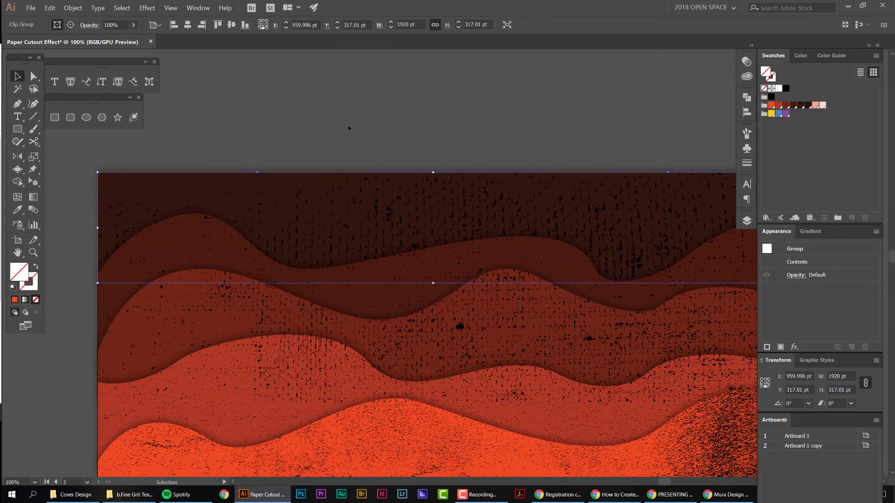
Move the first artboard's artwork onto a new layer placed below the Design layer, and lock that layer.
key(ctrl+minus)
click(347, 125)
scroll(358, 107, left, 5)
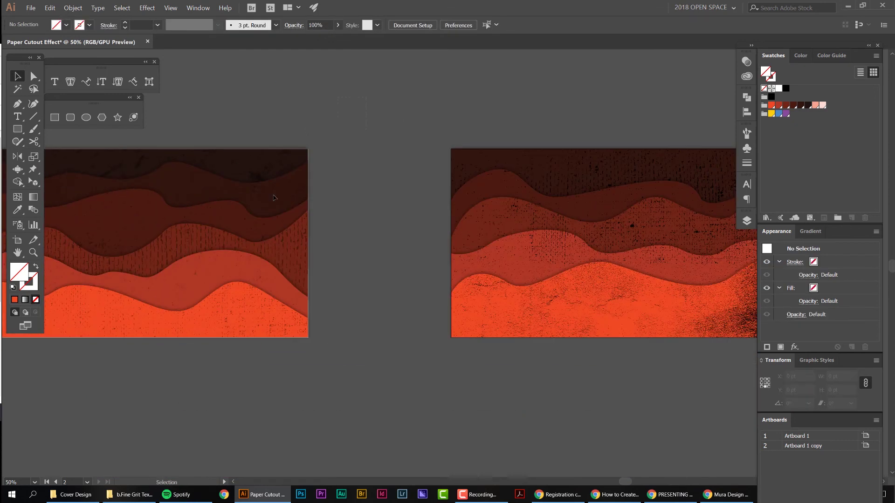
drag(536, 118, 469, 132)
click(747, 220)
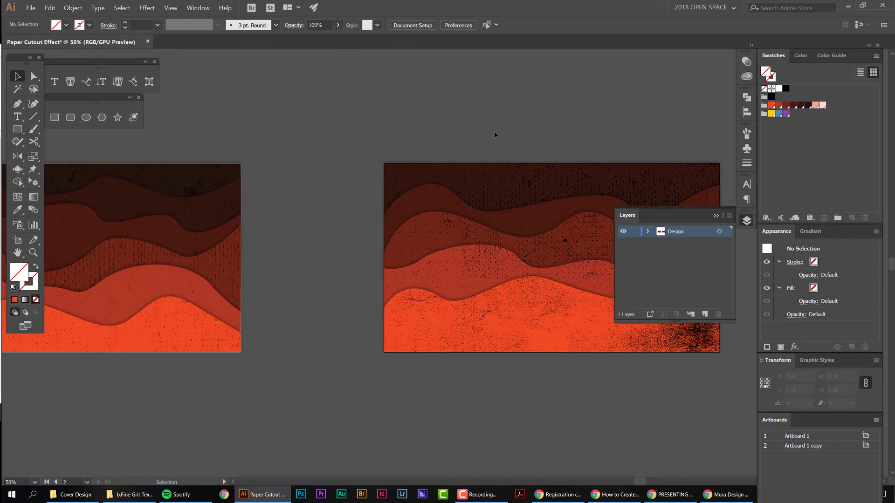
scroll(508, 146, left, 8)
click(706, 314)
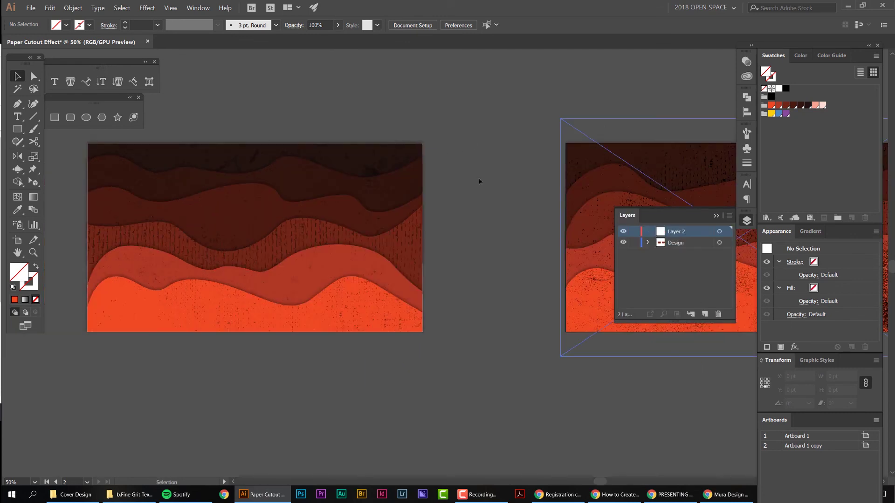
click(726, 242)
drag(726, 236, 690, 248)
click(634, 242)
drag(420, 153, 155, 182)
scroll(536, 173, up, 1)
drag(509, 148, 483, 145)
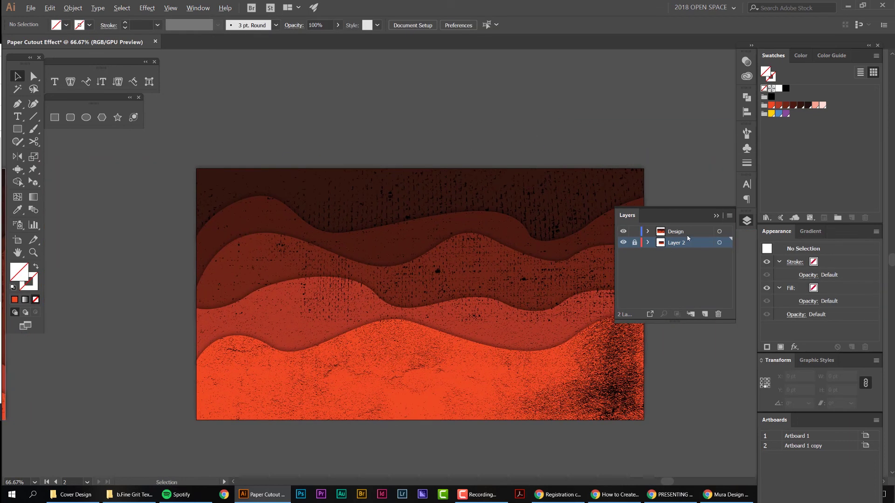
click(716, 215)
Send the clipped textures of the fourth and third waves from the front backward, behind the waves that overlap them.
scroll(417, 225, up, 1)
click(513, 225)
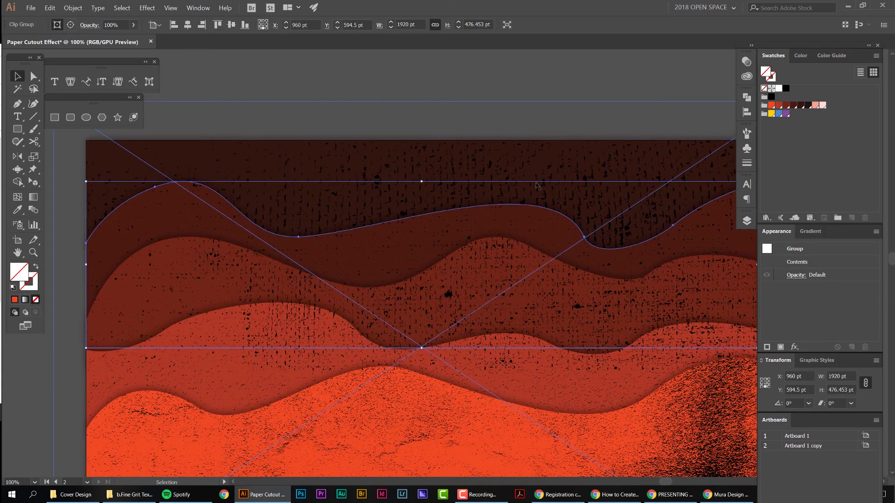
key(a)
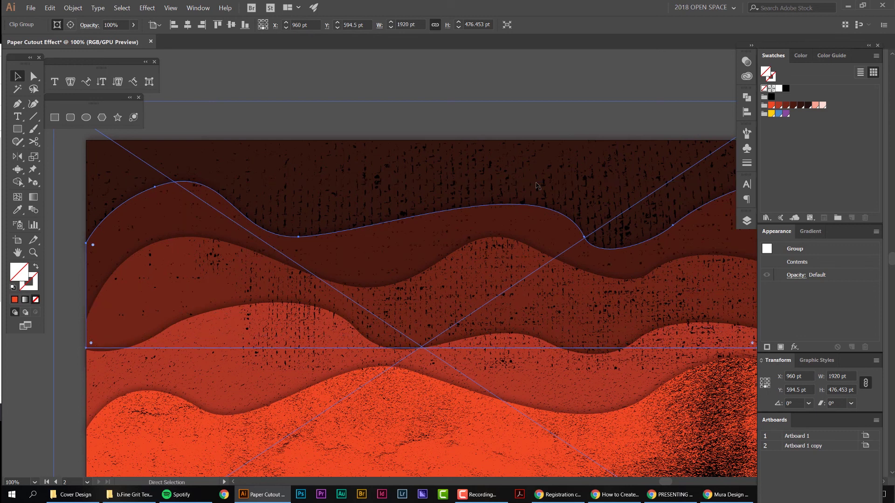
click(497, 244)
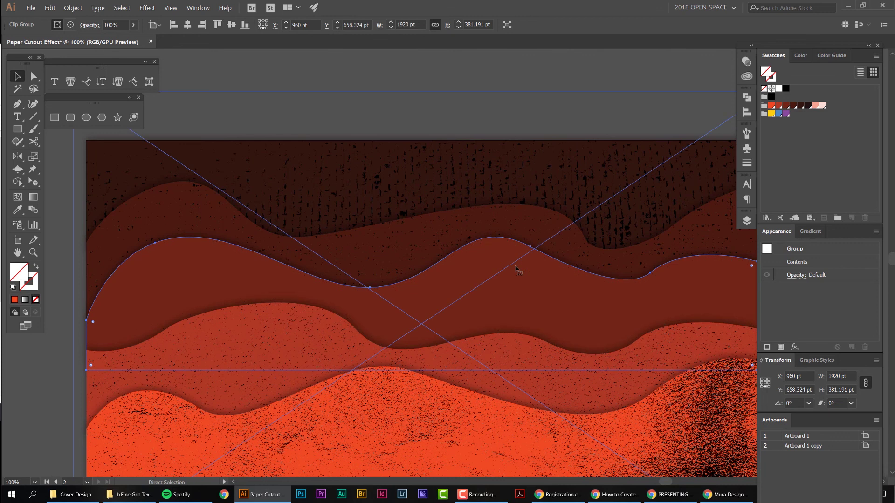
drag(501, 286, 421, 199)
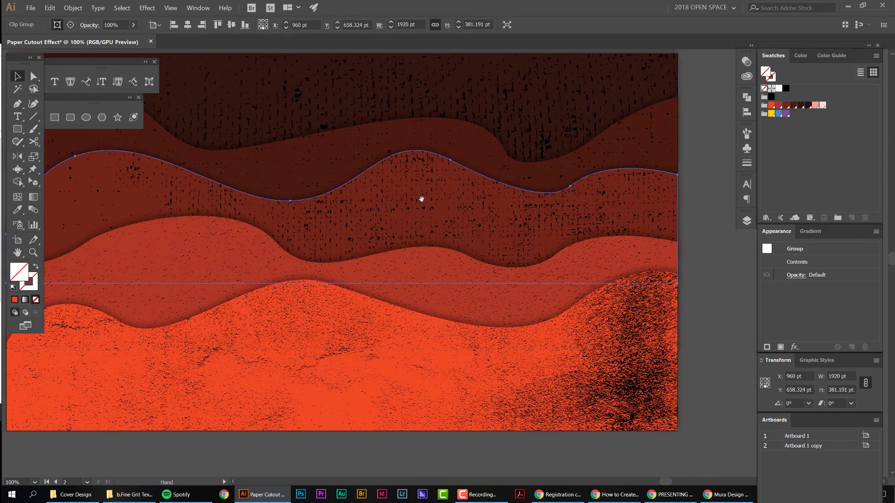
Send the clipped texture of the second wave behind the front orange wave, and check the front wave's texture order.
ctrl+click(443, 284)
key(ctrl+z)
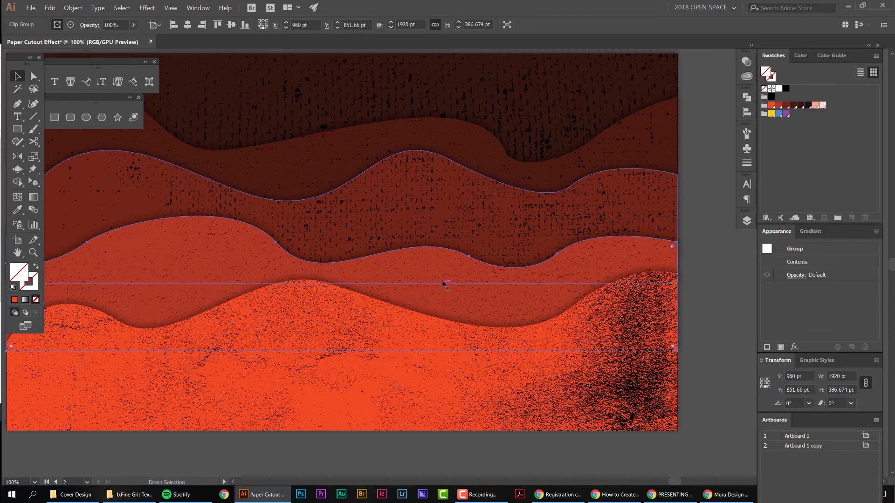
click(430, 372)
scroll(438, 379, down, 1)
drag(550, 384, 467, 392)
key(ctrl+z)
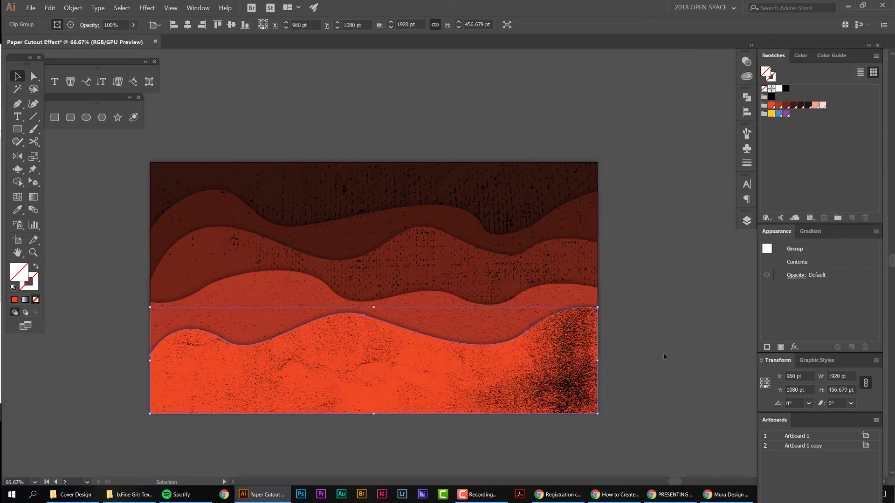
Try moving the back shape's clipped texture off the artboard, and undo the move.
click(665, 356)
scroll(588, 352, down, 1)
drag(616, 274, 565, 247)
click(528, 190)
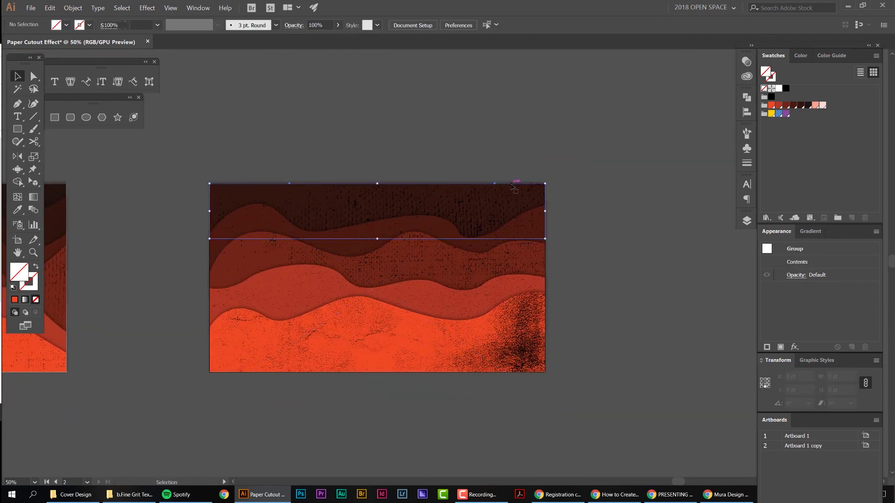
scroll(550, 226, up, 1)
click(577, 226)
drag(459, 177, 321, 125)
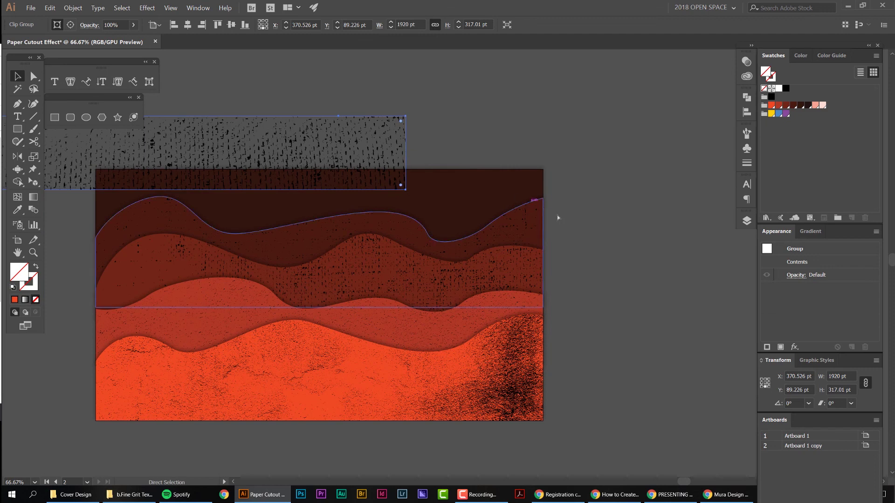
key(ctrl+z)
Select all five clipped textures and set them to Multiply blending at 40% opacity.
drag(482, 243, 418, 239)
key(ctrl+z)
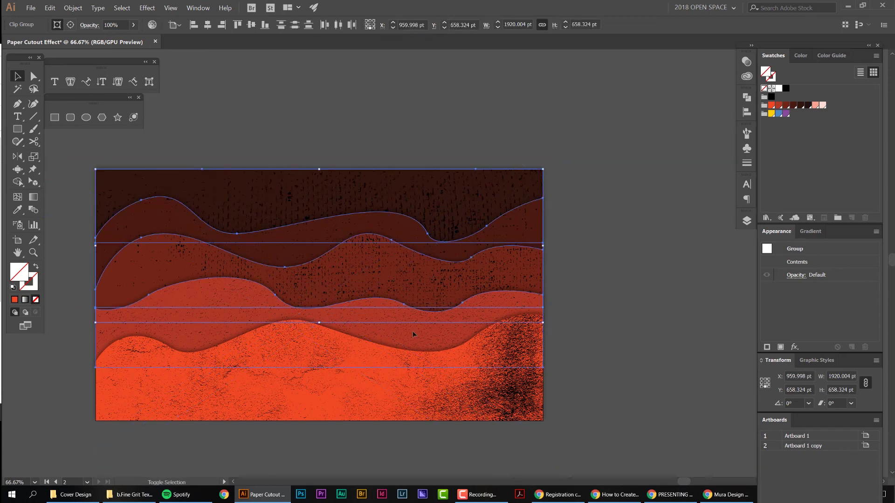
click(498, 394)
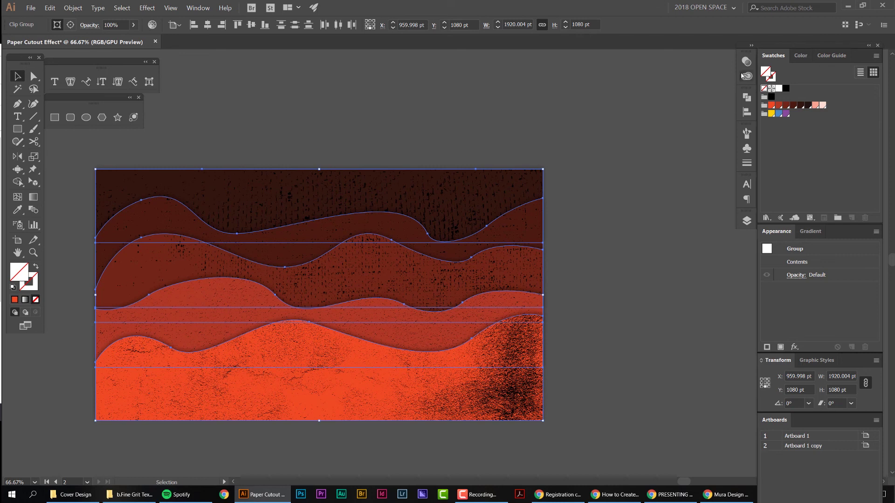
click(745, 62)
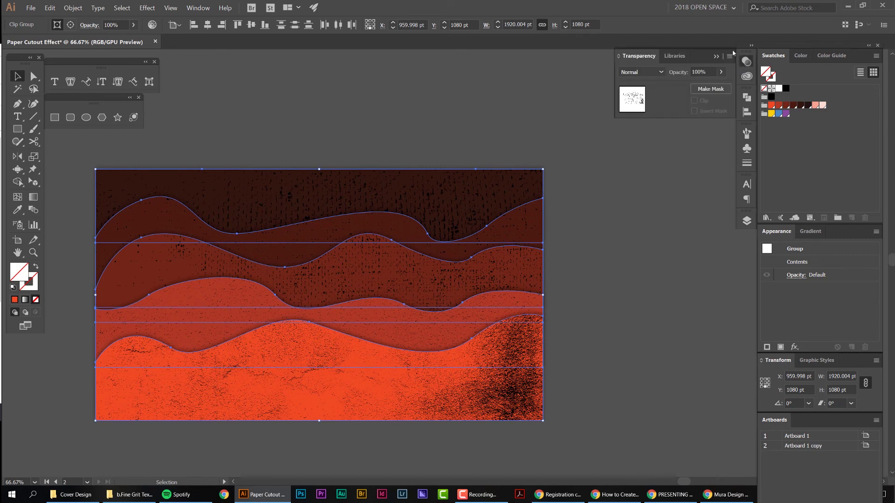
click(651, 72)
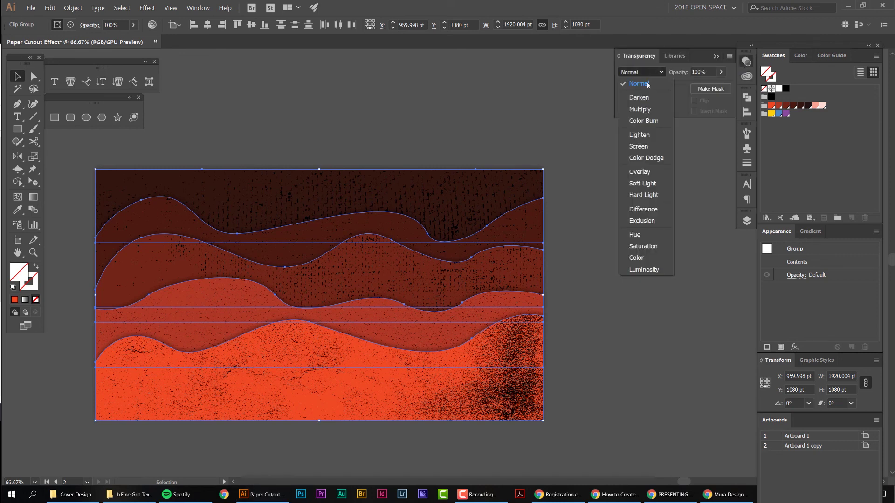
click(641, 110)
text(40)
key(Return)
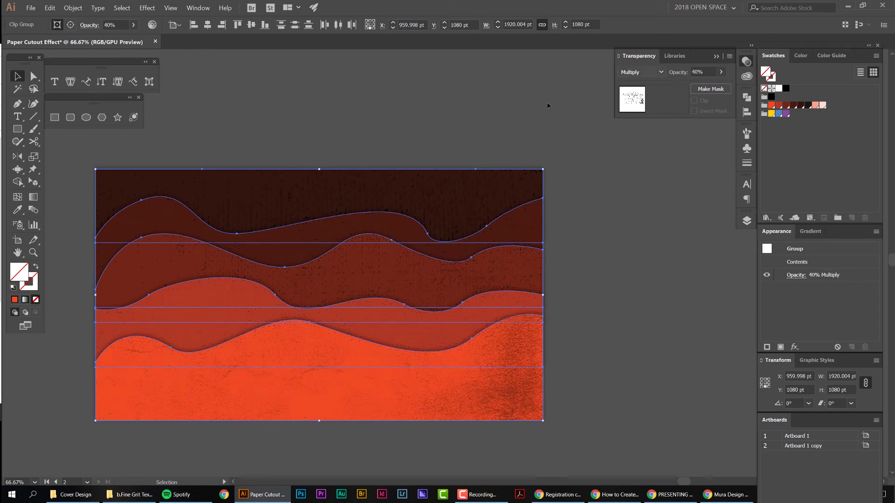
click(457, 135)
drag(422, 140, 513, 109)
click(746, 61)
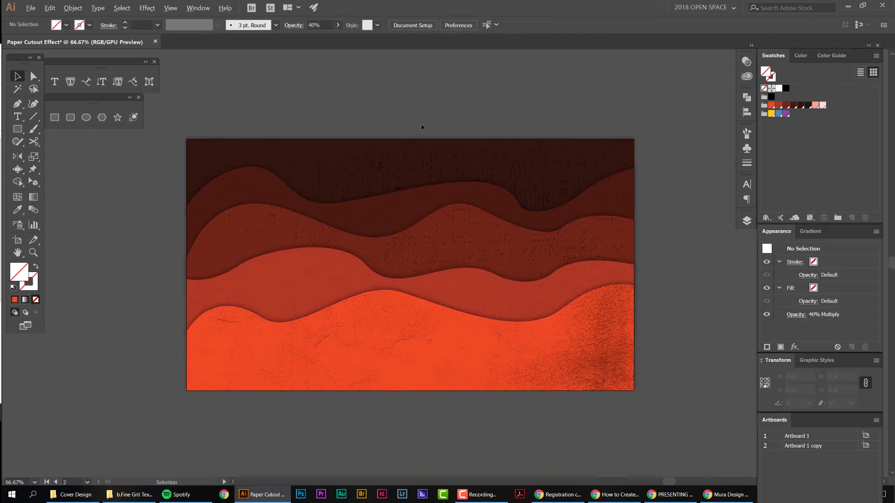
Examine the blended textures on the waves up close and across the whole artboard.
scroll(422, 127, up, 4)
scroll(427, 284, up, 7)
scroll(426, 282, down, 5)
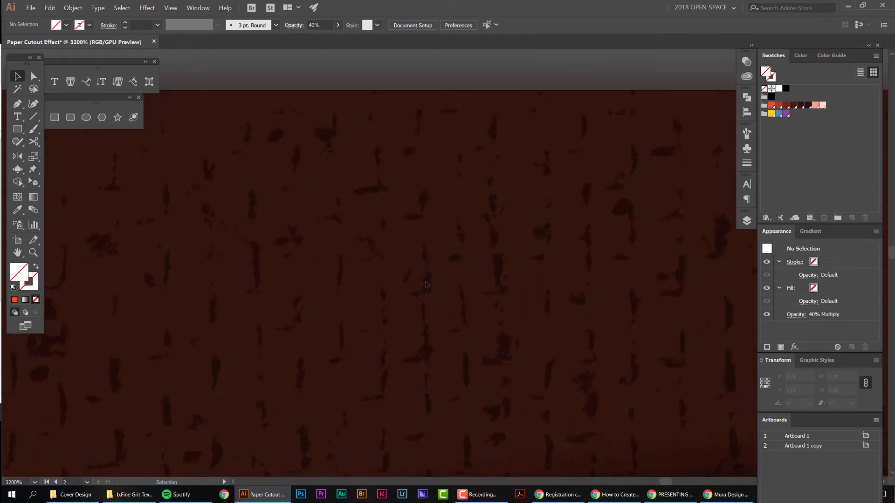
scroll(426, 283, down, 6)
drag(392, 306, 408, 261)
scroll(392, 296, up, 4)
scroll(389, 290, down, 5)
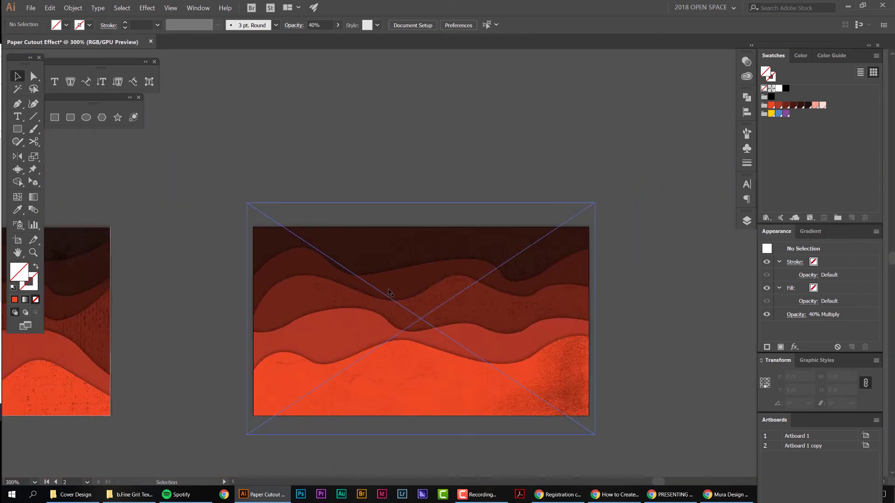
scroll(589, 239, down, 3)
scroll(626, 238, up, 3)
drag(632, 238, 709, 259)
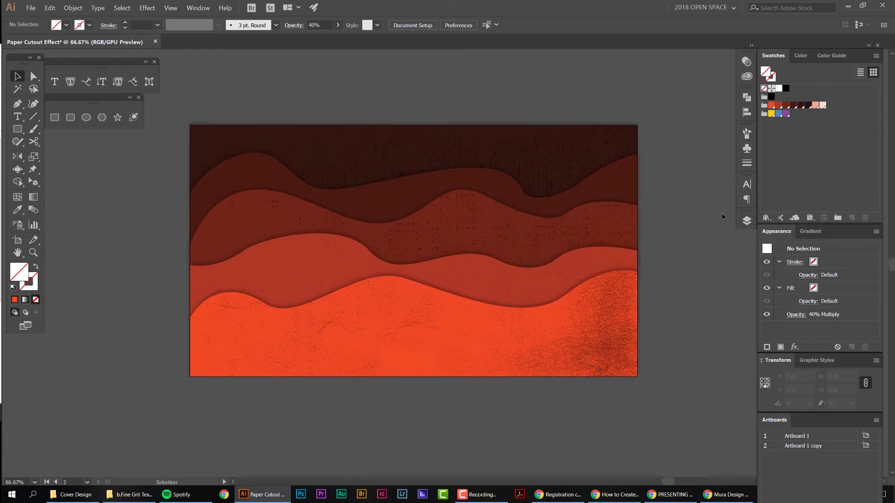